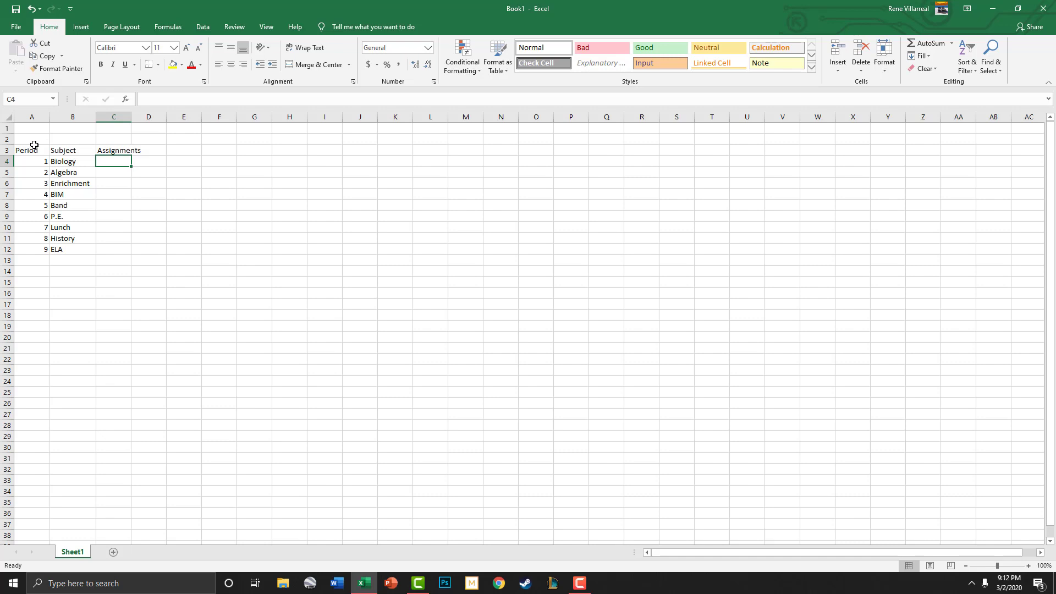
Step: Apply Normal page margins and Landscape orientation to the sheet
click(38, 128)
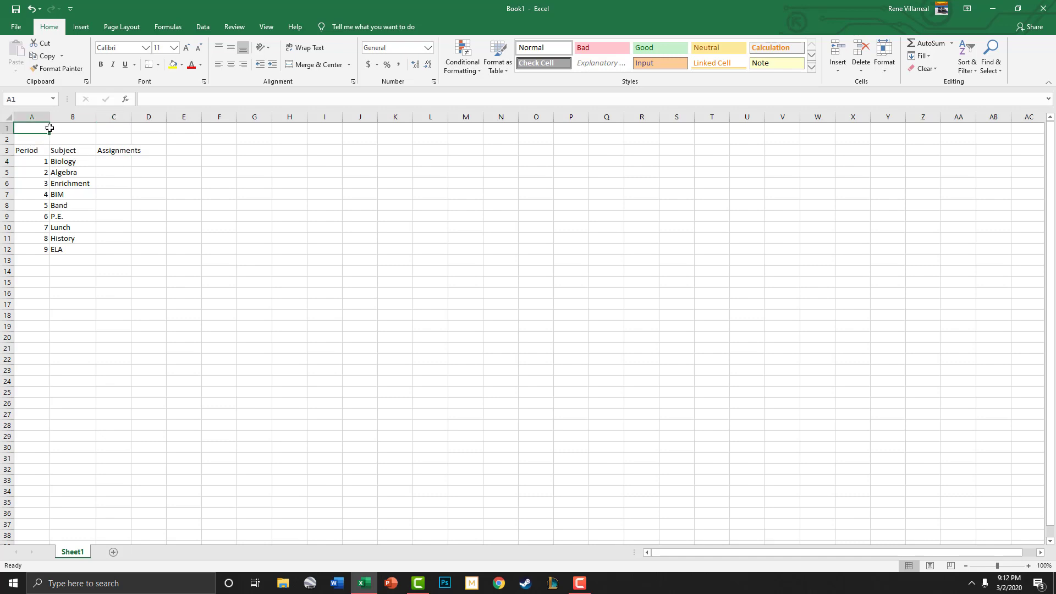
drag(50, 128, 213, 117)
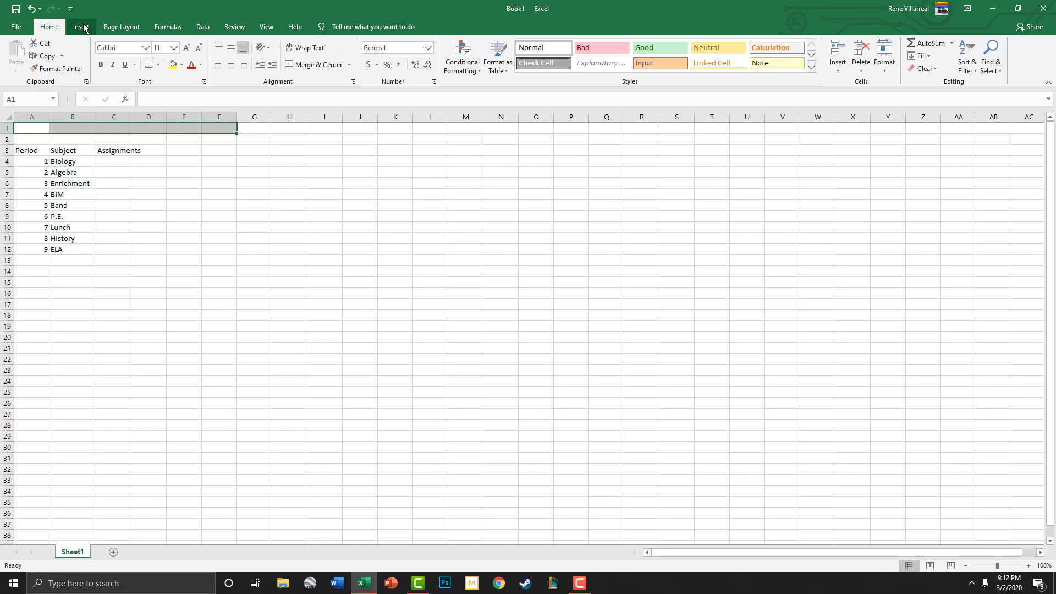
click(114, 27)
click(91, 54)
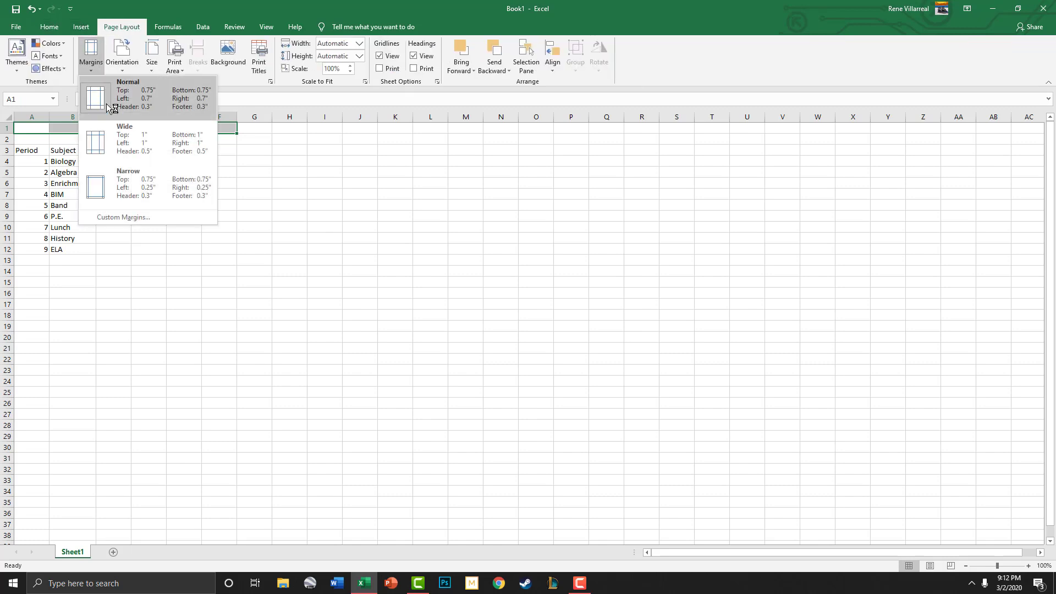
click(110, 93)
click(122, 60)
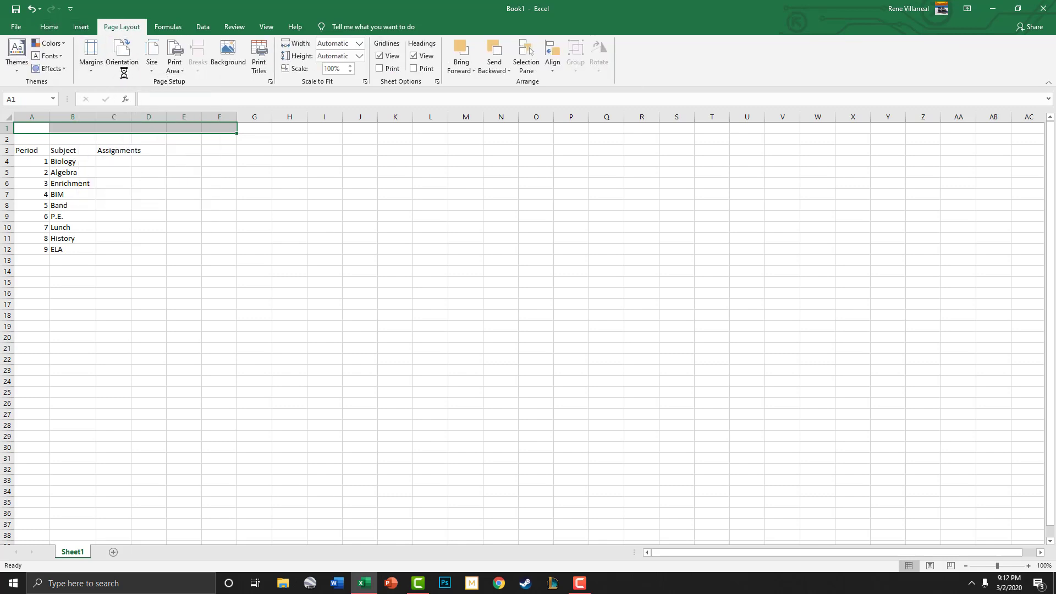
click(123, 62)
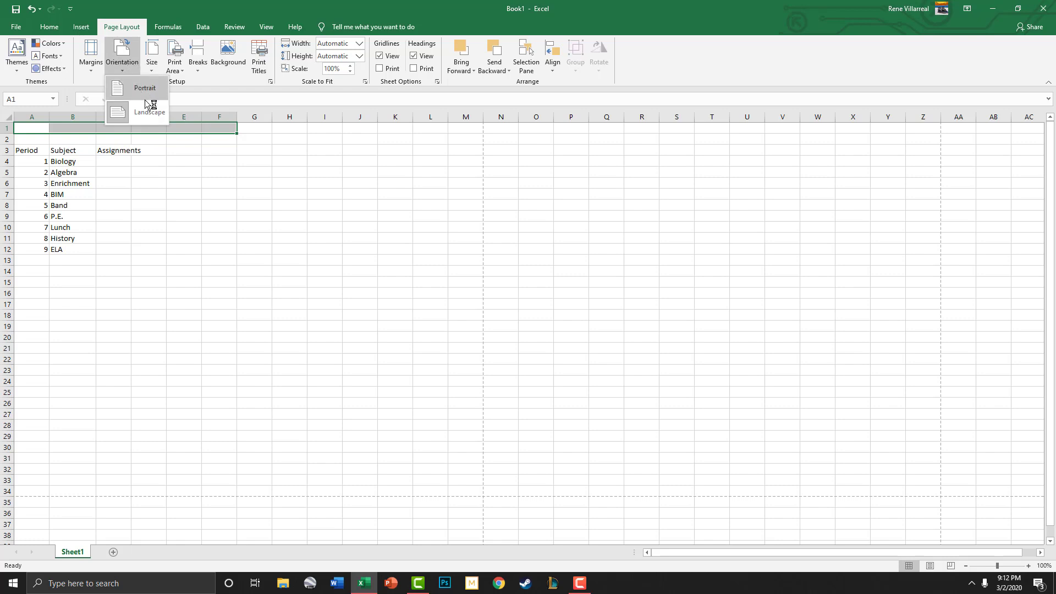
click(393, 155)
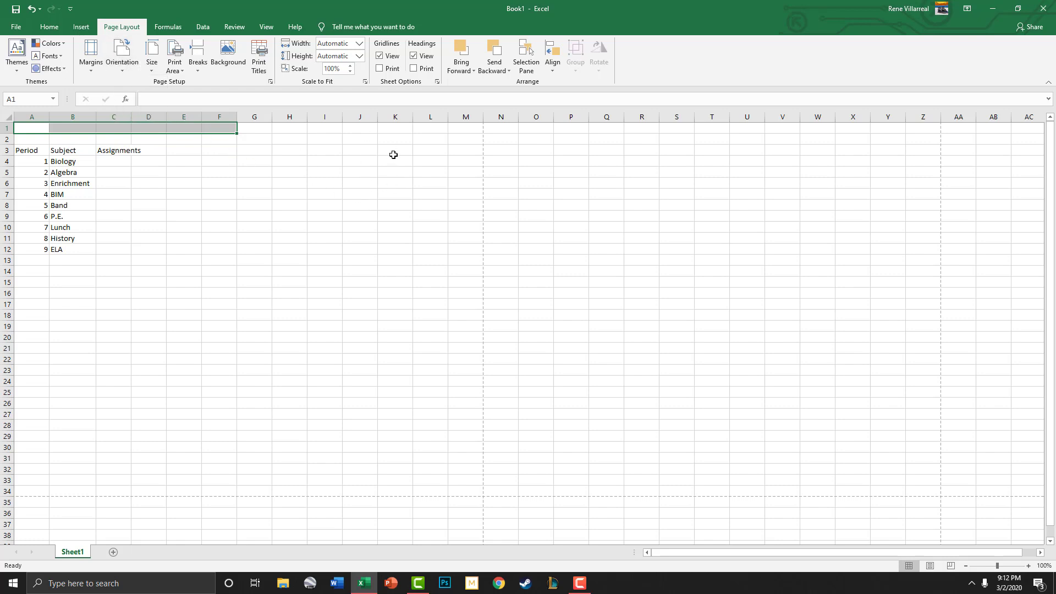
click(44, 129)
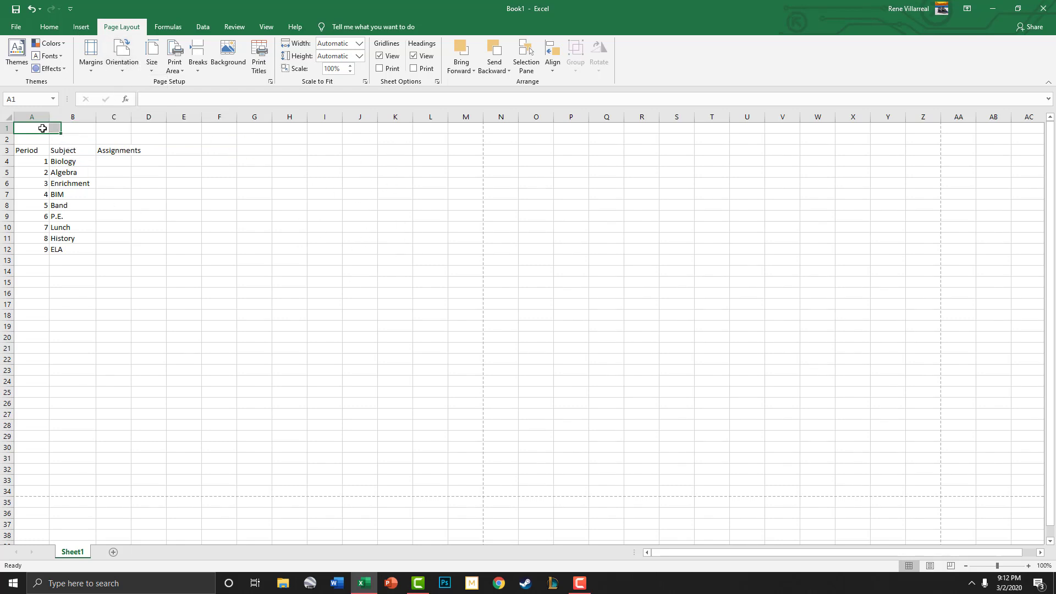
Step: Merge and center cells D1 through I2
drag(54, 127, 465, 121)
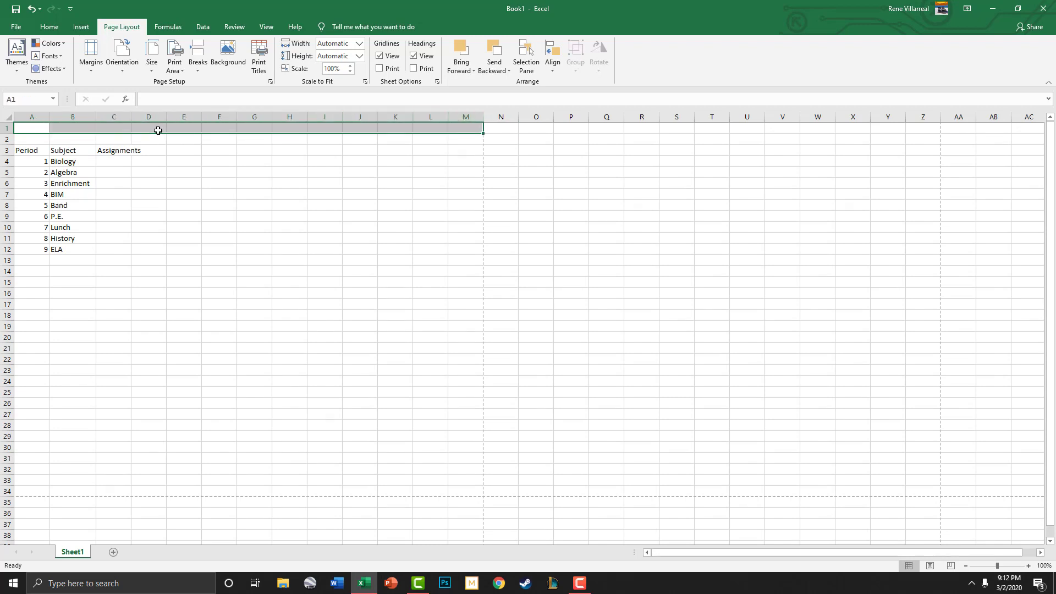
drag(157, 131, 357, 121)
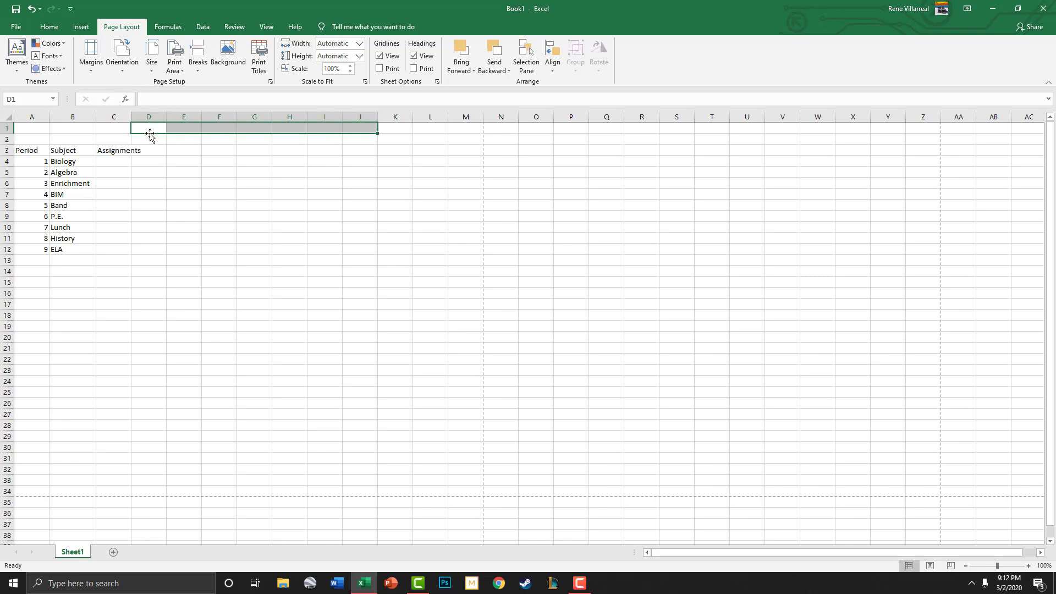
drag(150, 130, 315, 135)
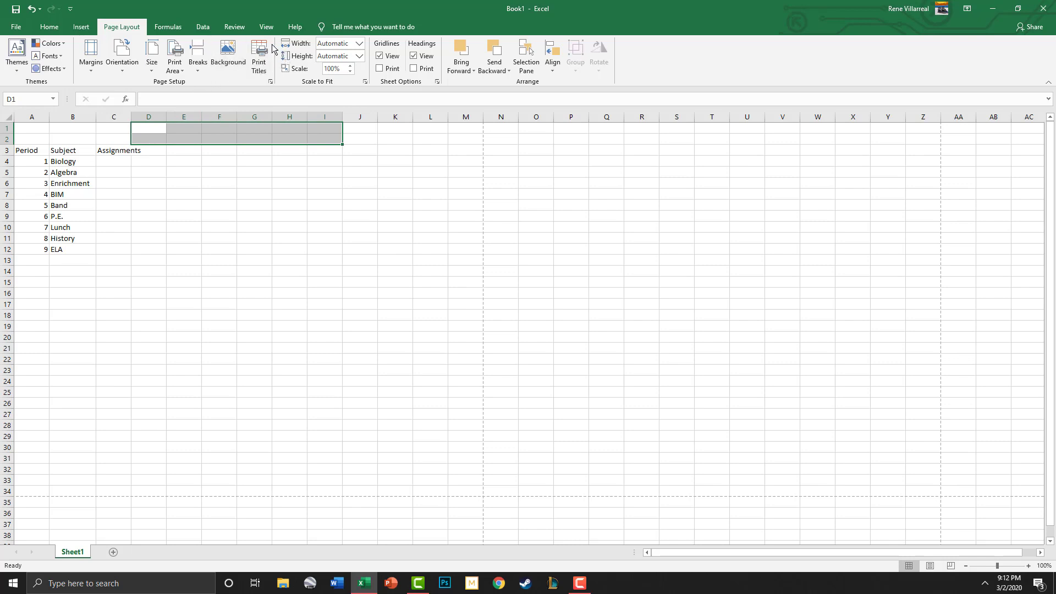
click(36, 28)
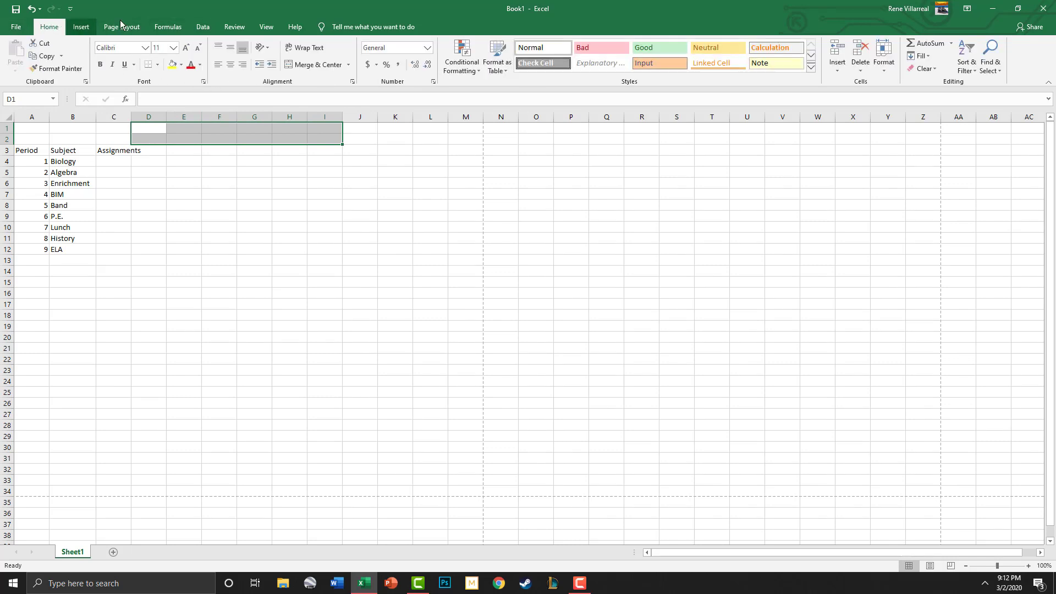
click(300, 68)
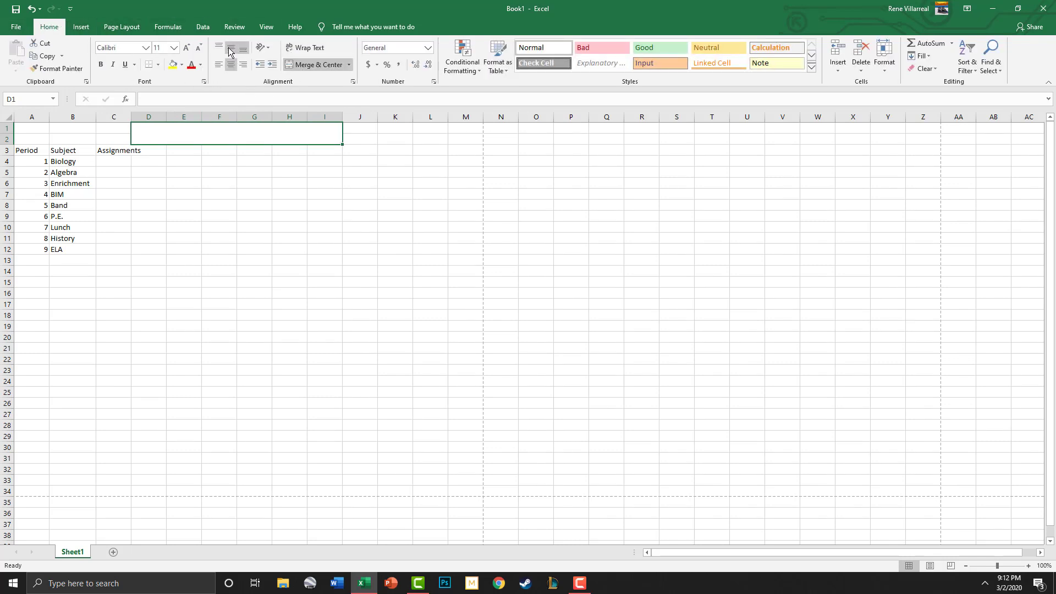
Step: Enter the title 'Report Card' in the merged cell
double_click(229, 134)
text(Re)
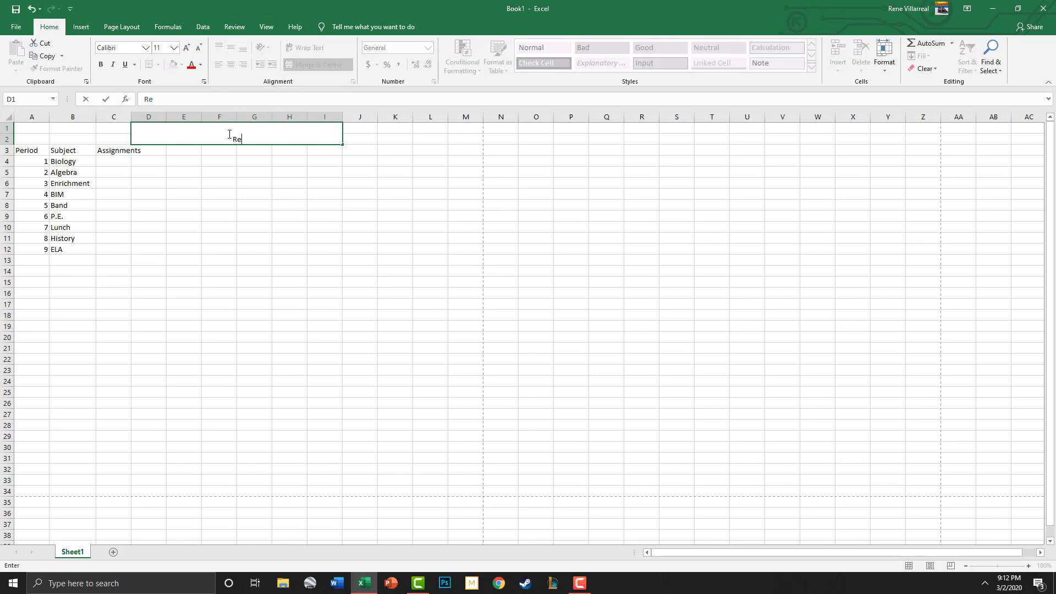
text(port Card)
click(246, 181)
click(210, 130)
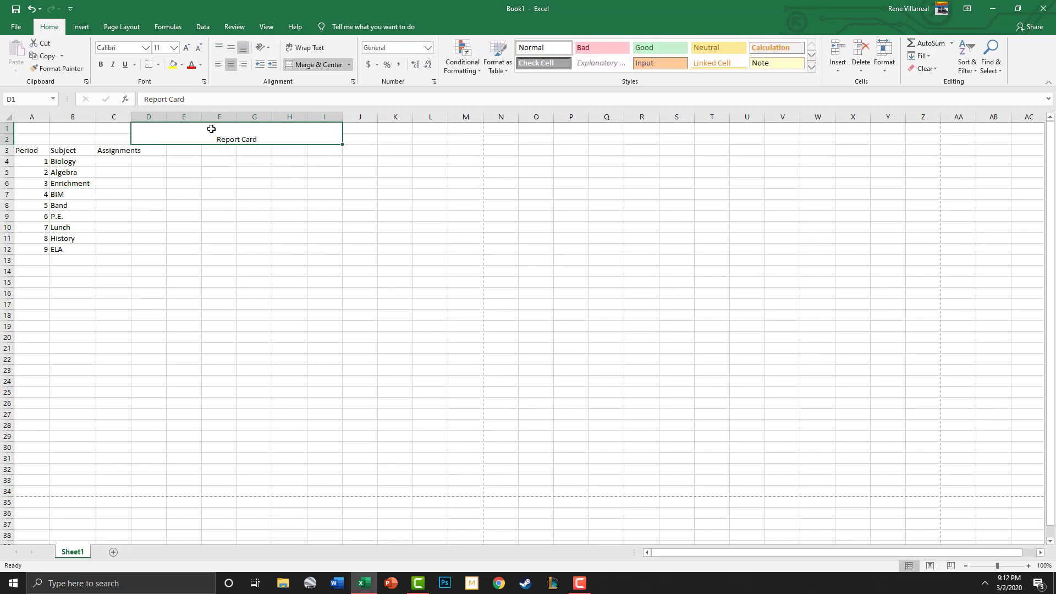
Step: Middle-align the Report Card title with blue fill, white text and a thick outside border
click(231, 48)
click(181, 64)
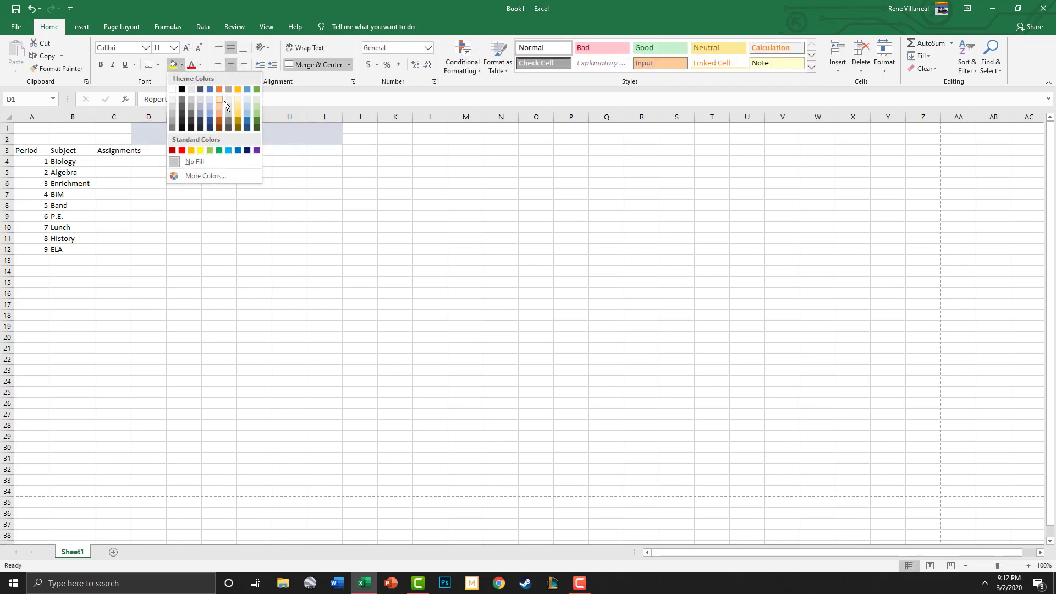
click(249, 121)
click(201, 65)
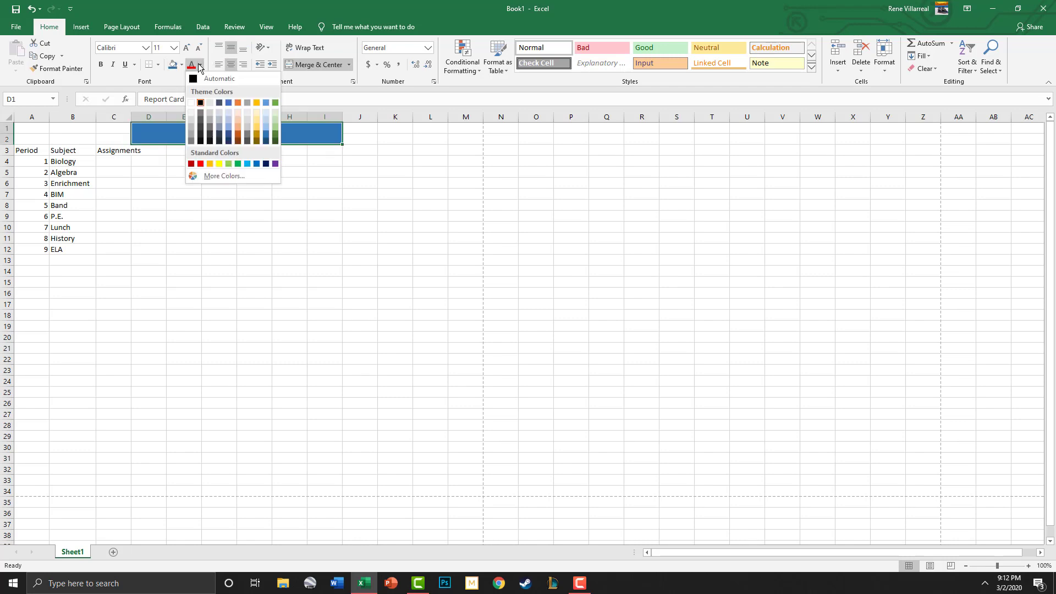
click(193, 102)
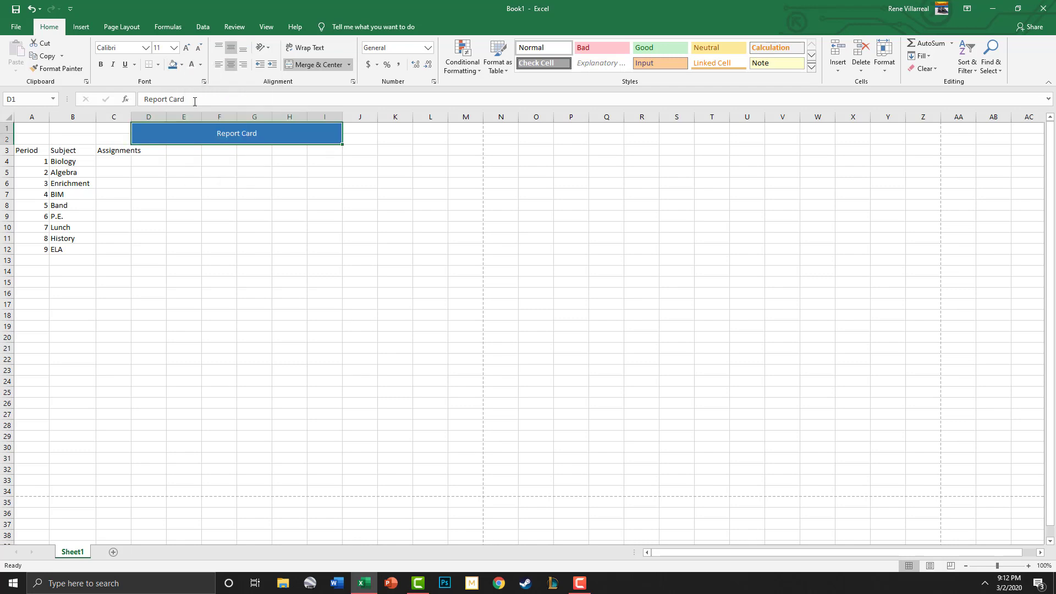
click(158, 64)
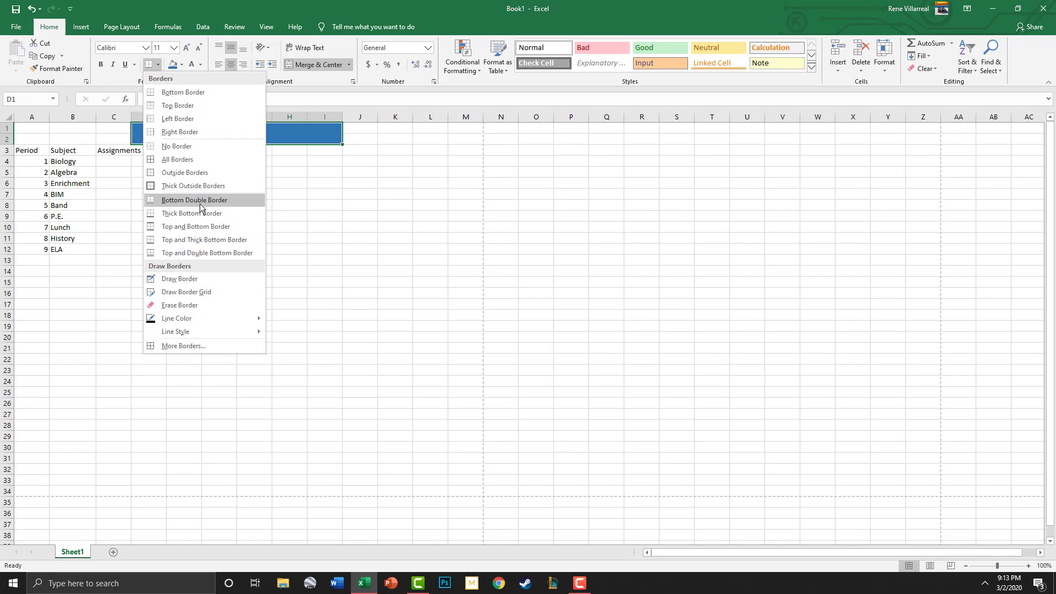
click(209, 187)
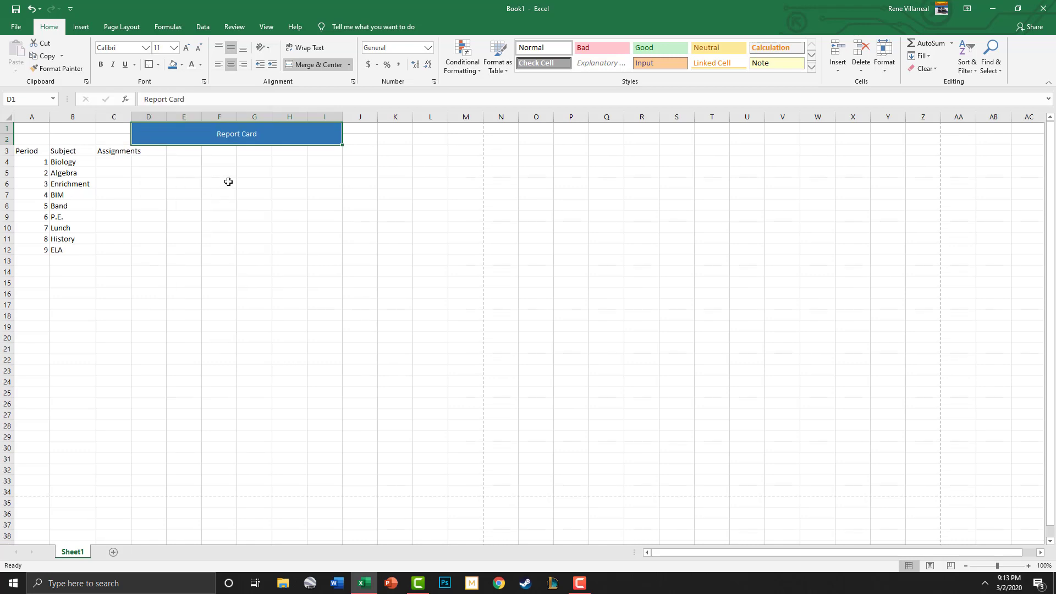
click(231, 174)
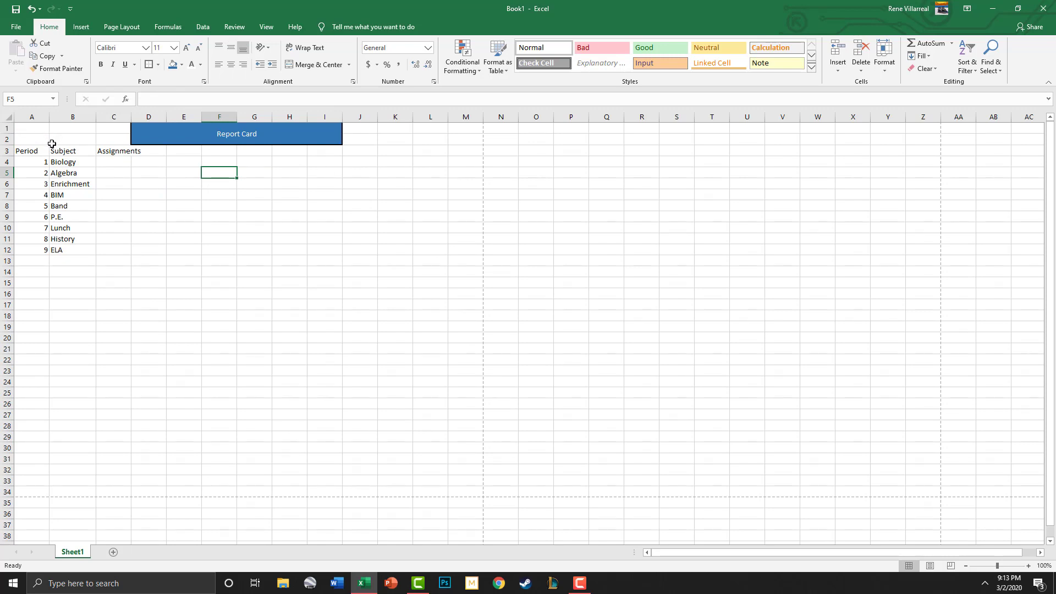
Step: Insert two blank rows above the table headers at row 3
right_click(10, 151)
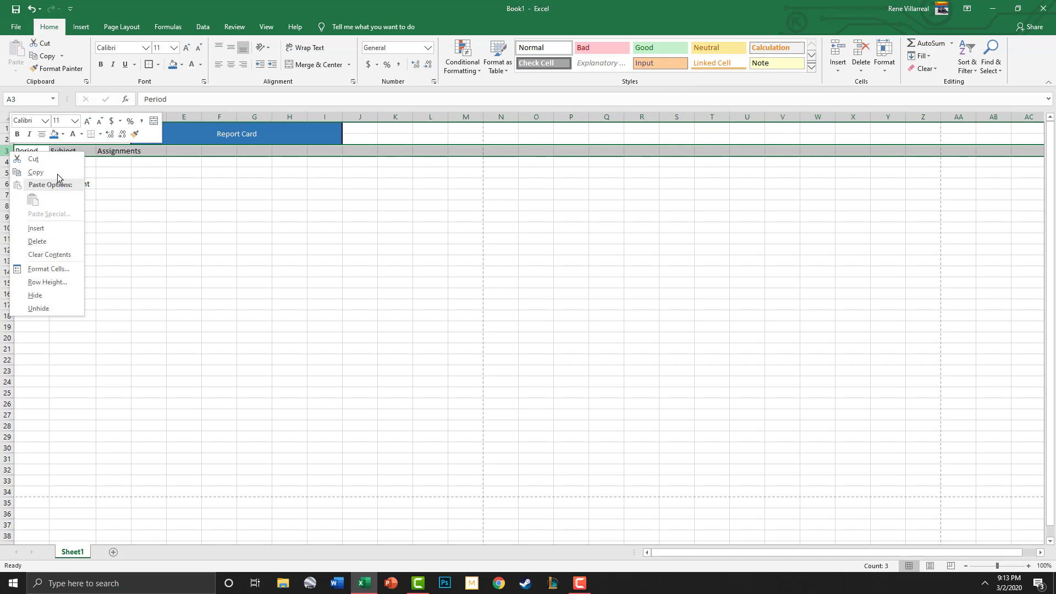
key(Escape)
right_click(11, 153)
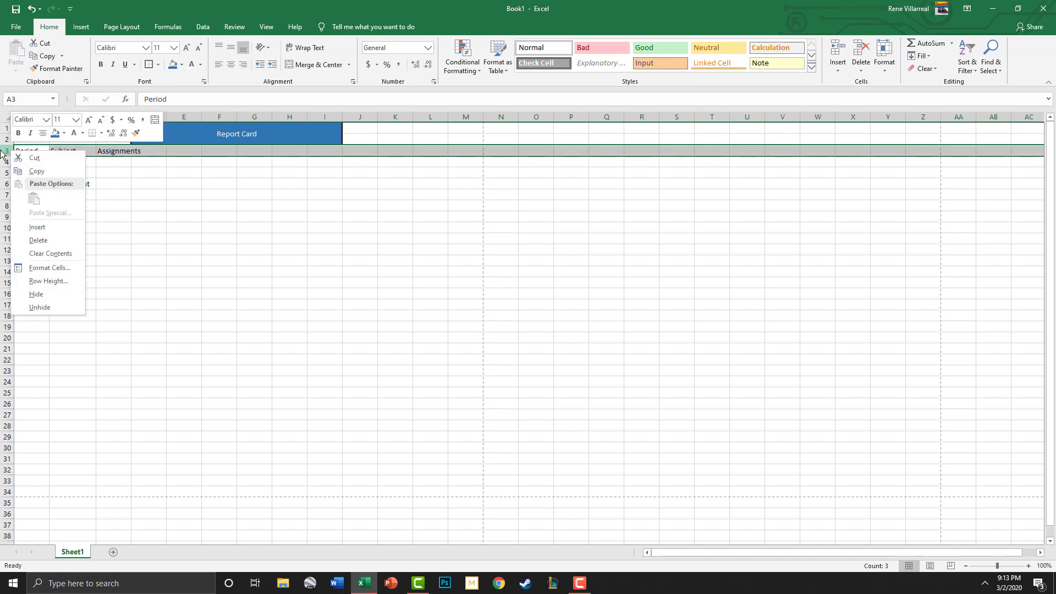
key(Escape)
right_click(5, 152)
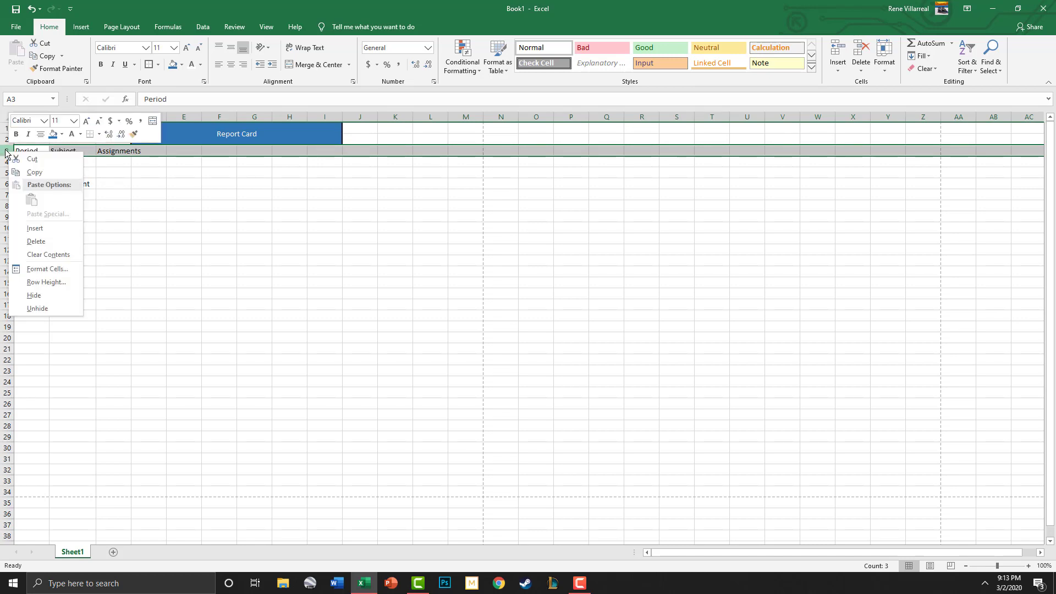
right_click(7, 162)
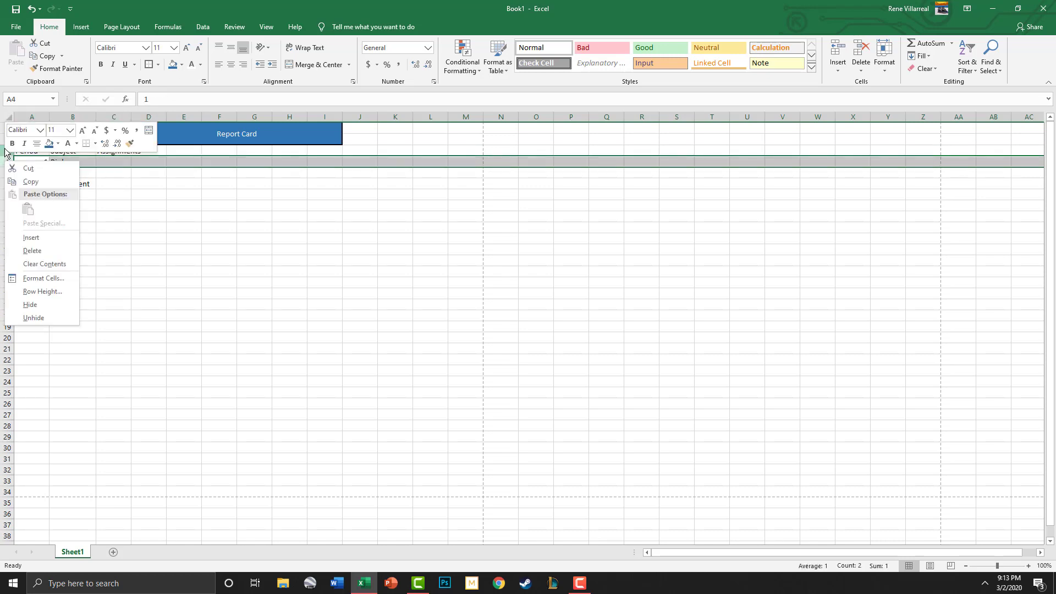
key(Escape)
right_click(6, 152)
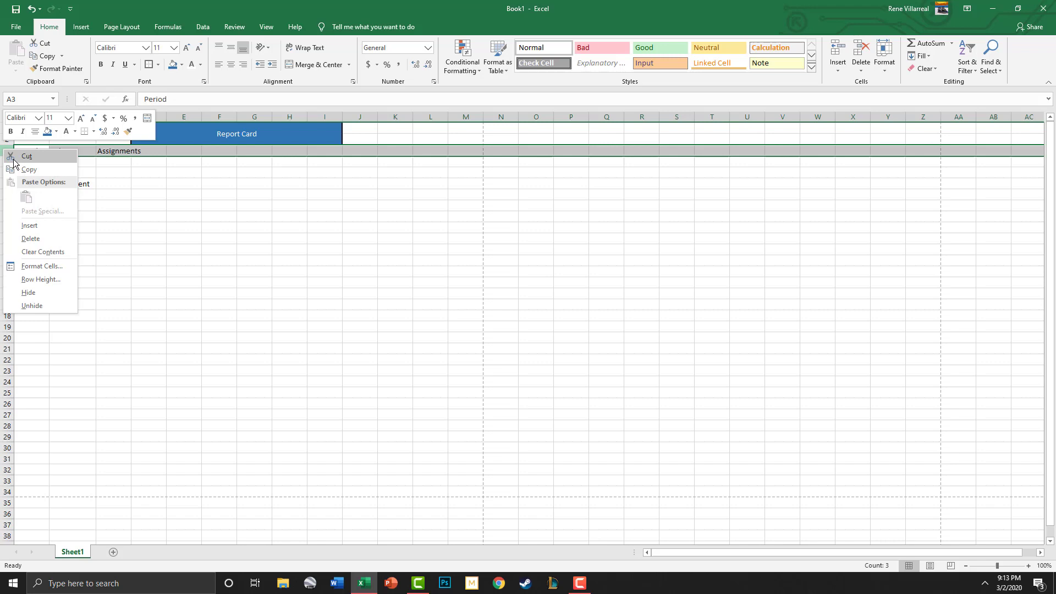
click(34, 227)
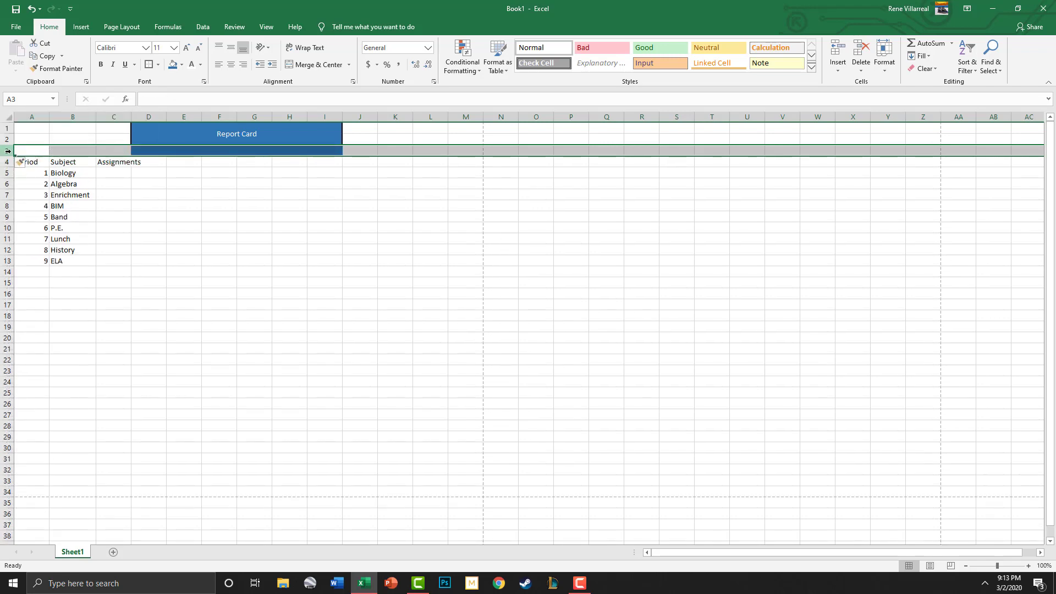
right_click(7, 151)
click(40, 225)
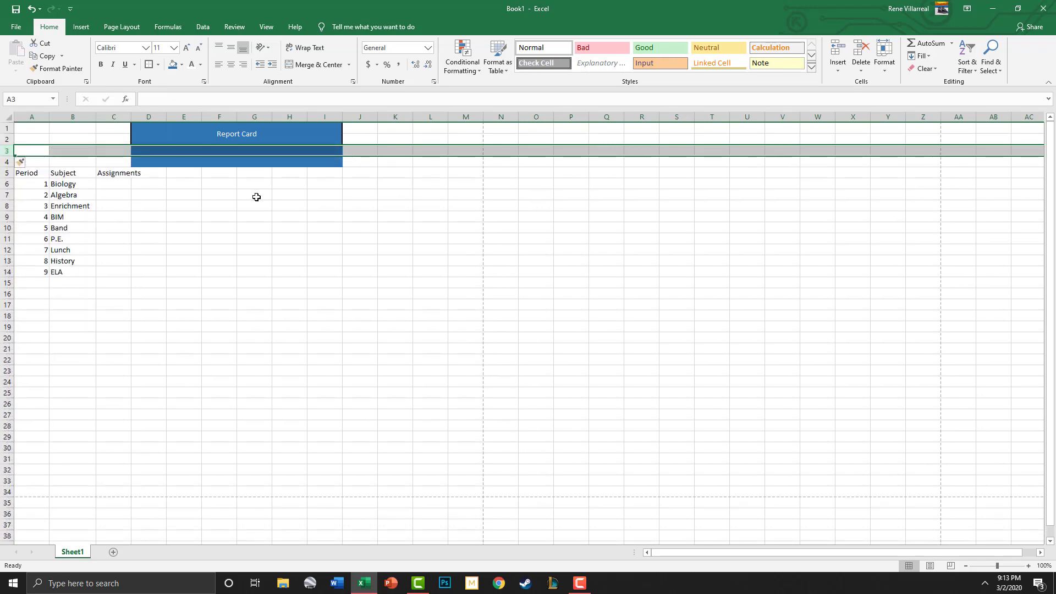
click(256, 197)
Step: Remove the blue fill from cells D3:I4
drag(146, 153, 332, 161)
click(181, 65)
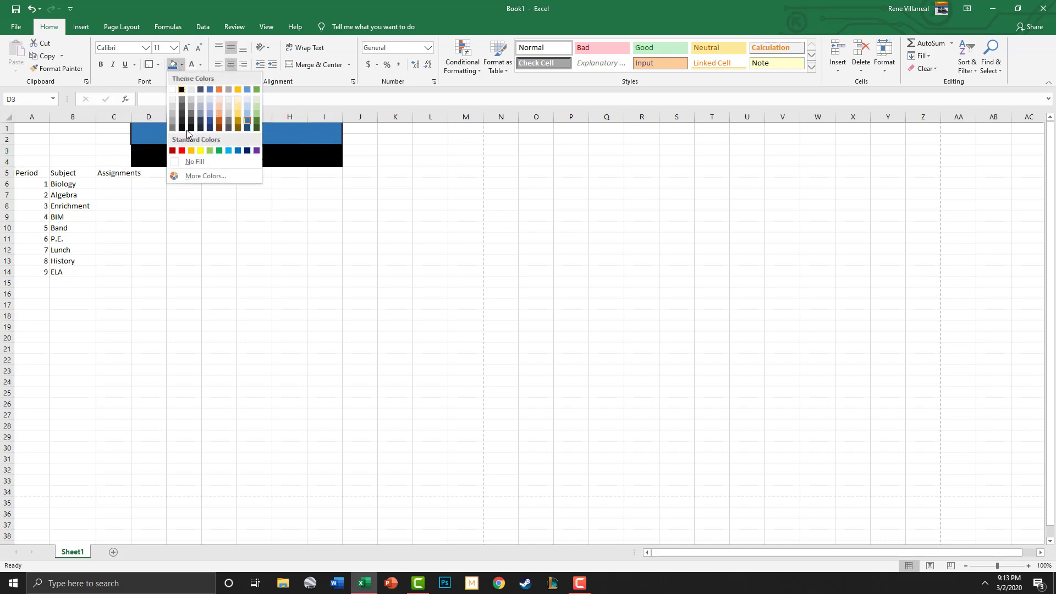
click(190, 161)
click(285, 188)
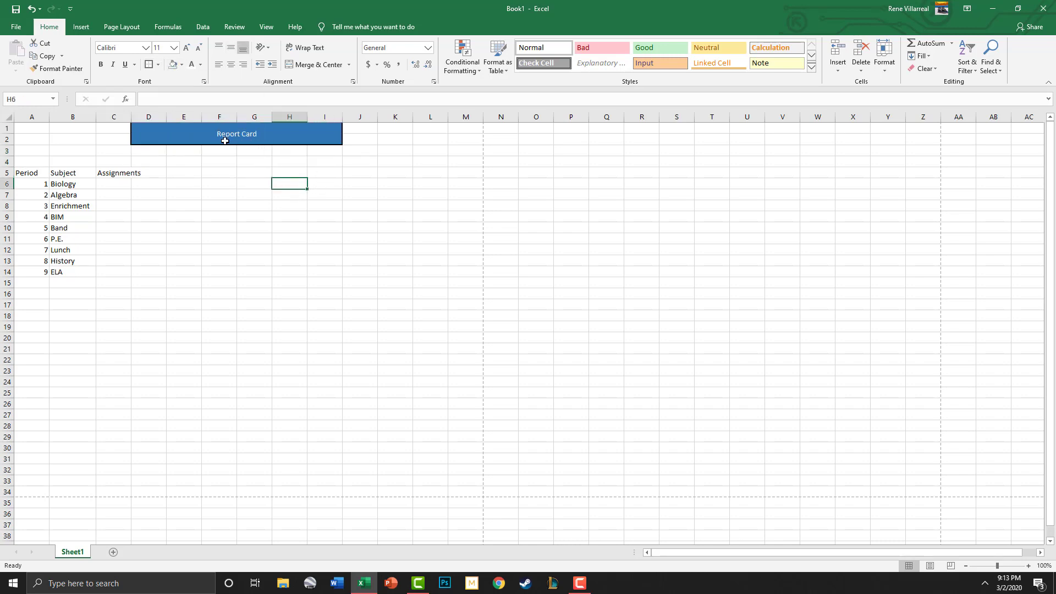
Step: Insert a blank row at the very top of the sheet
right_click(7, 129)
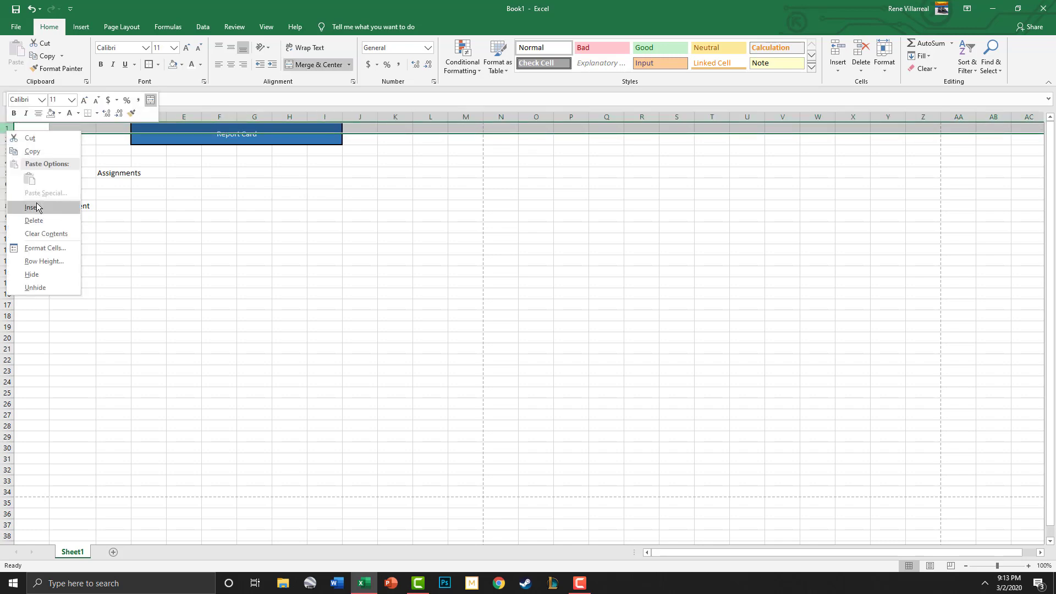
click(34, 206)
click(184, 195)
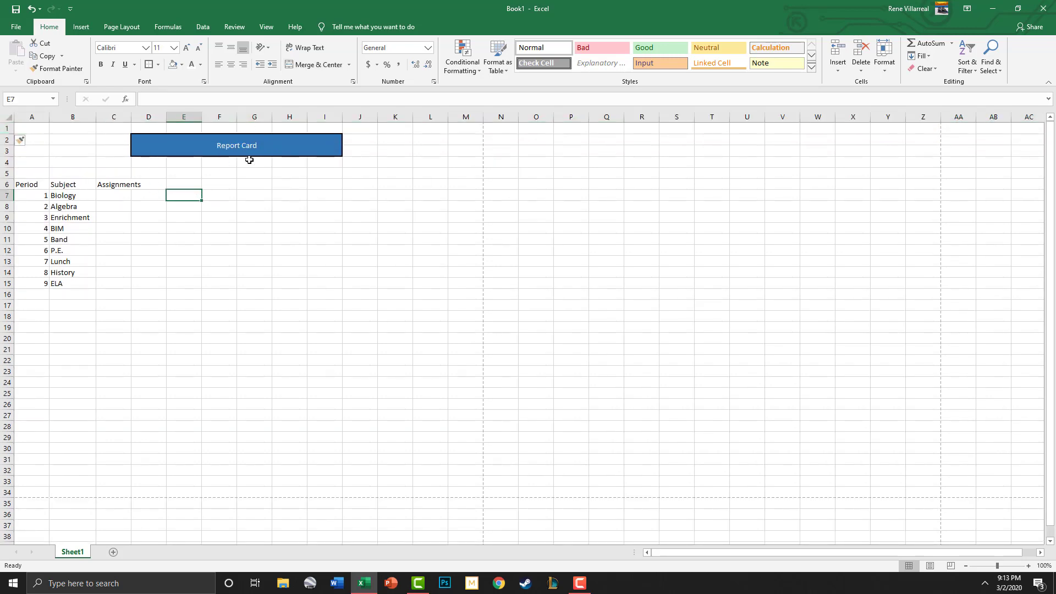
Step: Enlarge the Report Card title to 20 pt and make it bold
click(241, 144)
click(187, 48)
click(186, 48)
click(187, 47)
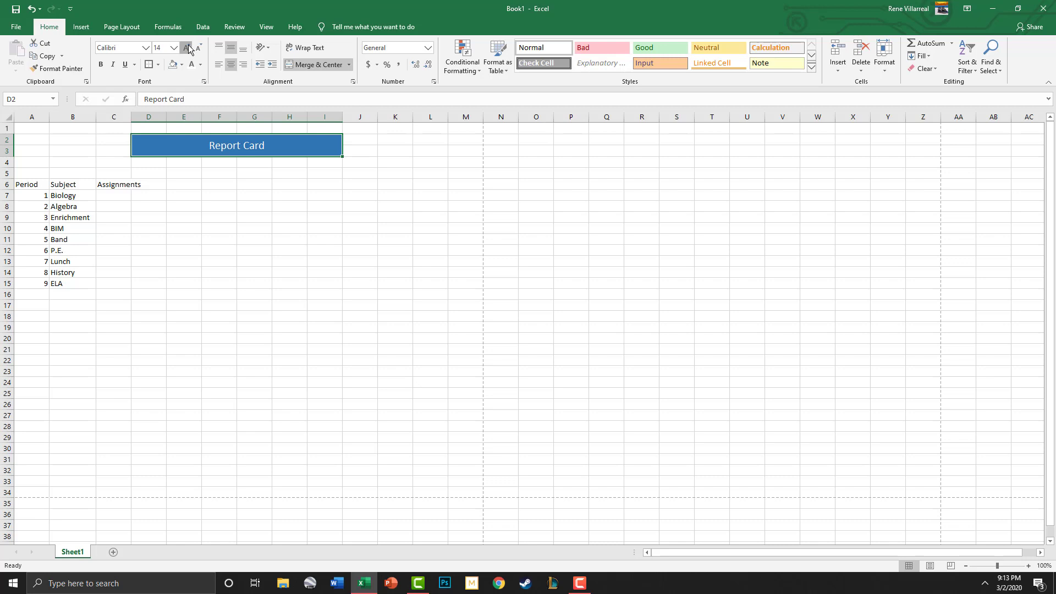
click(187, 48)
click(187, 48)
click(101, 64)
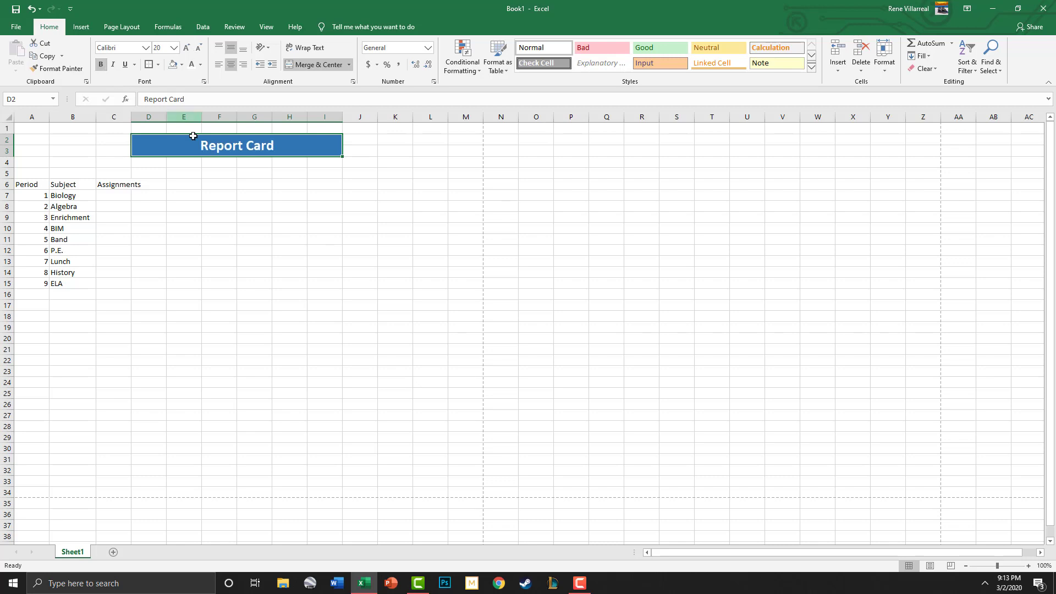
click(231, 193)
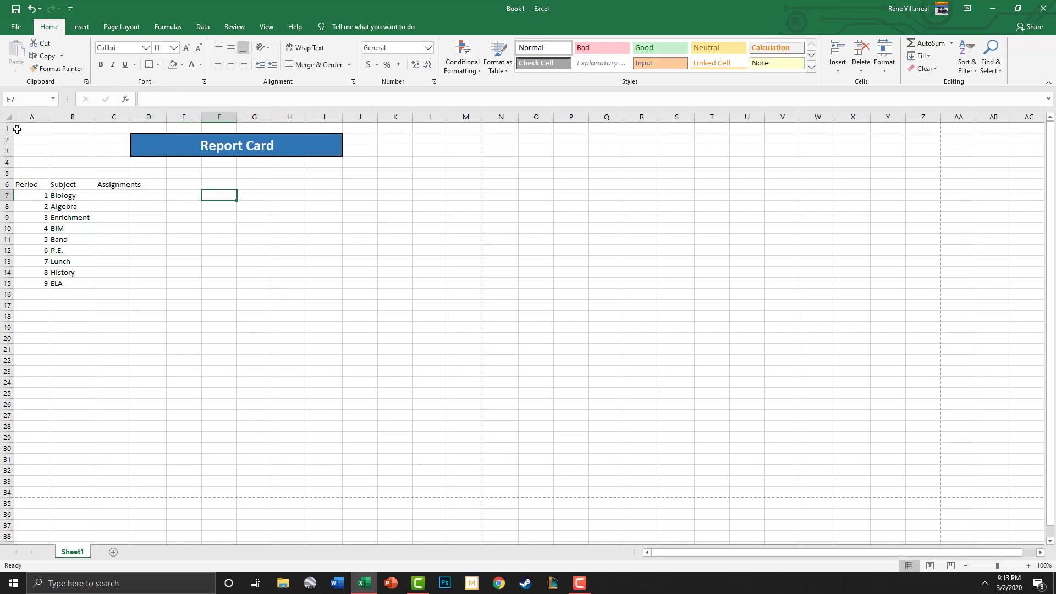
Step: Insert a narrow empty column A before the table
click(32, 117)
right_click(28, 118)
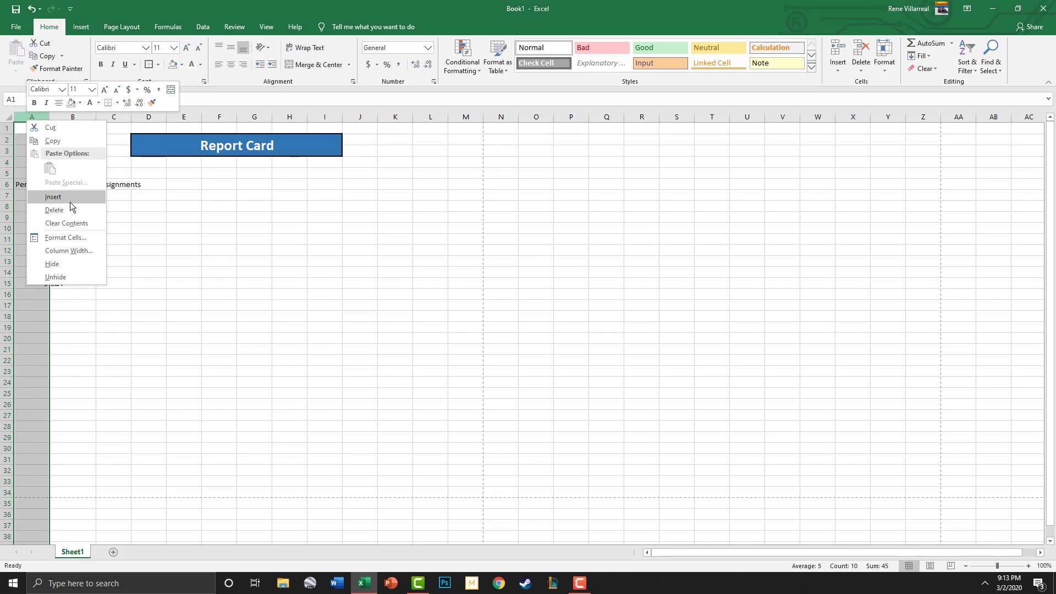
click(53, 197)
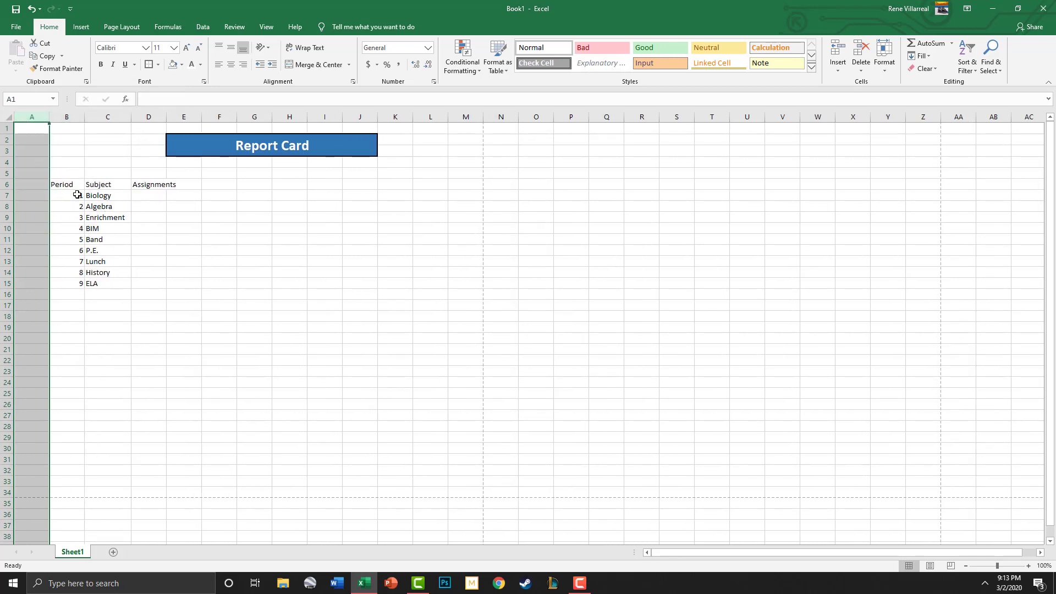
drag(49, 119, 35, 119)
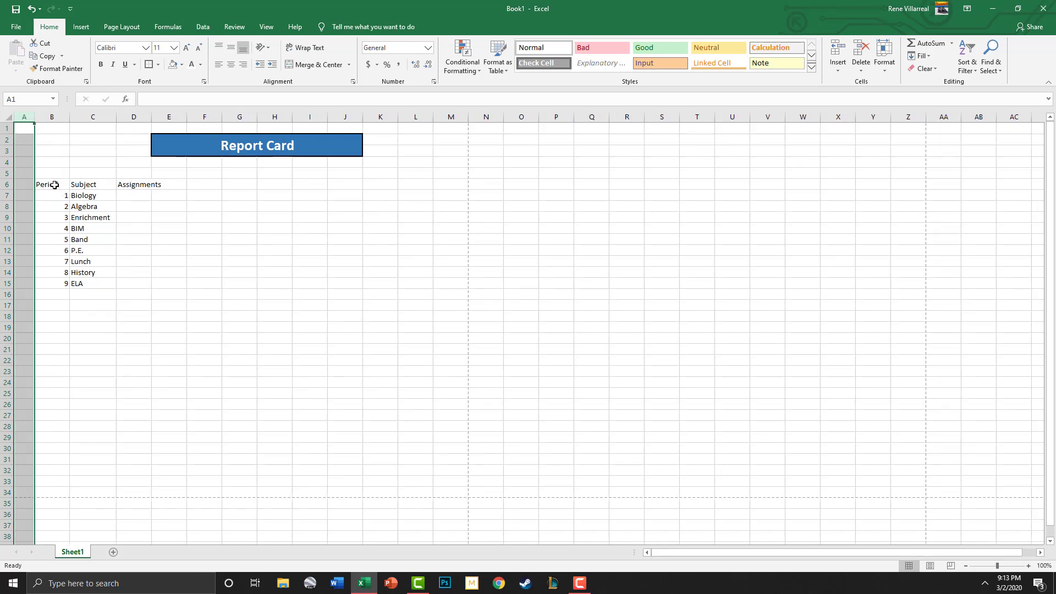
Step: Center the Period and Subject columns, including their headings
drag(51, 185, 52, 283)
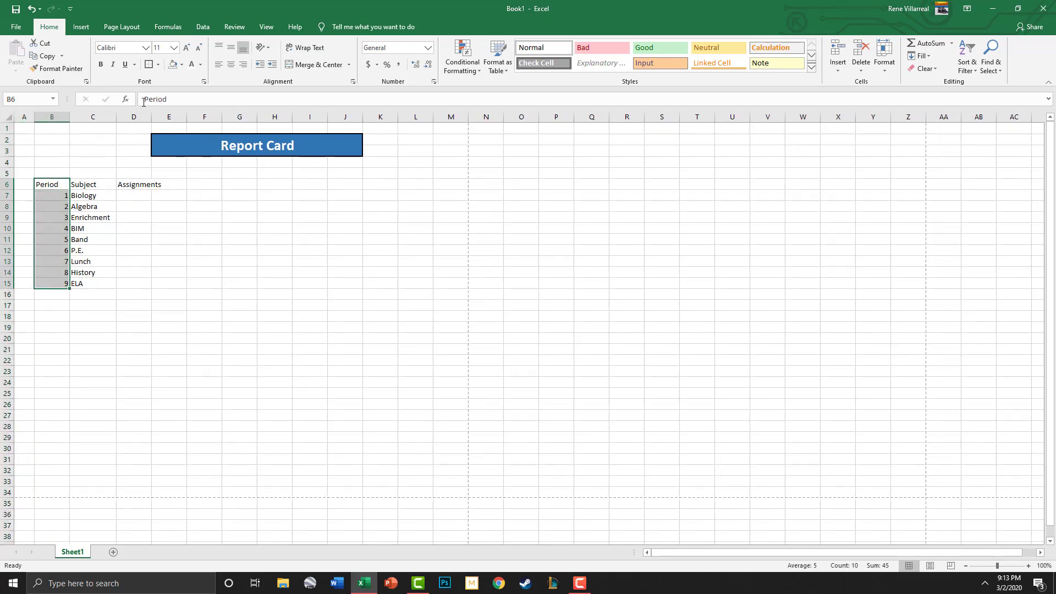
click(233, 67)
click(134, 242)
drag(91, 185, 98, 283)
click(231, 65)
click(173, 203)
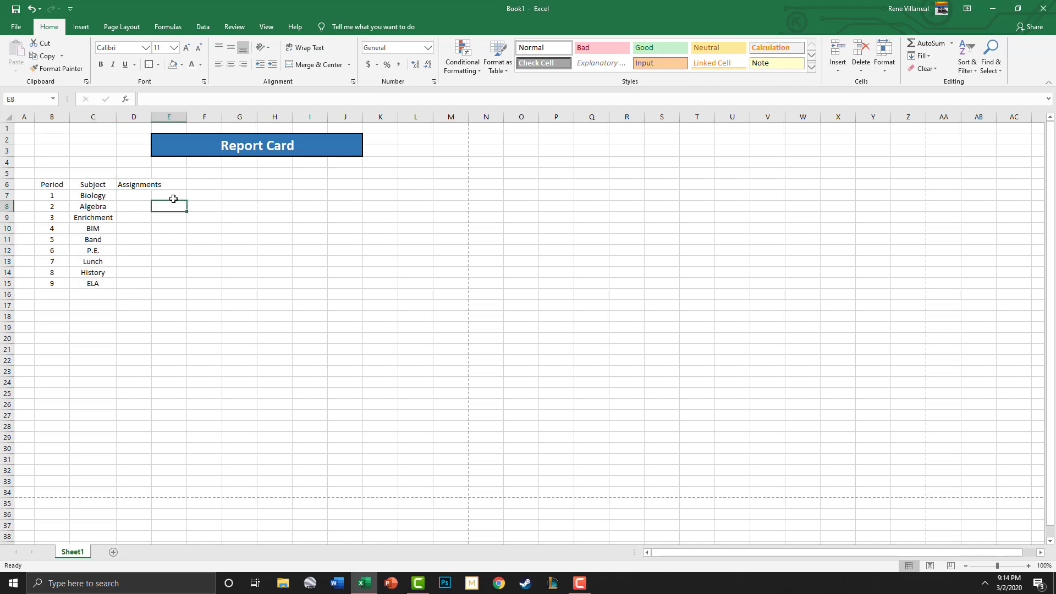
click(94, 184)
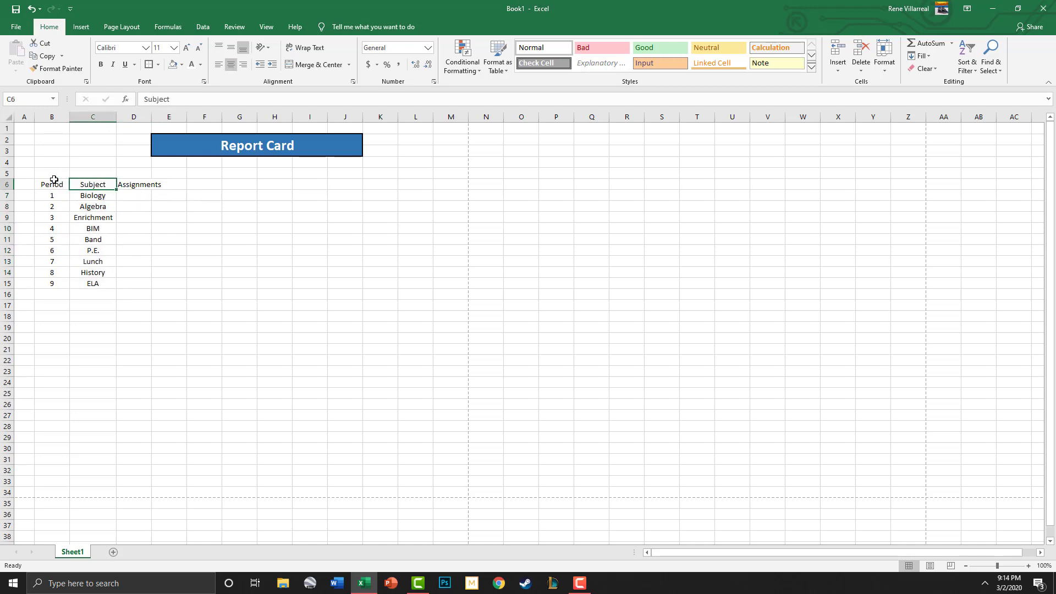
click(124, 182)
drag(69, 188, 385, 185)
click(148, 202)
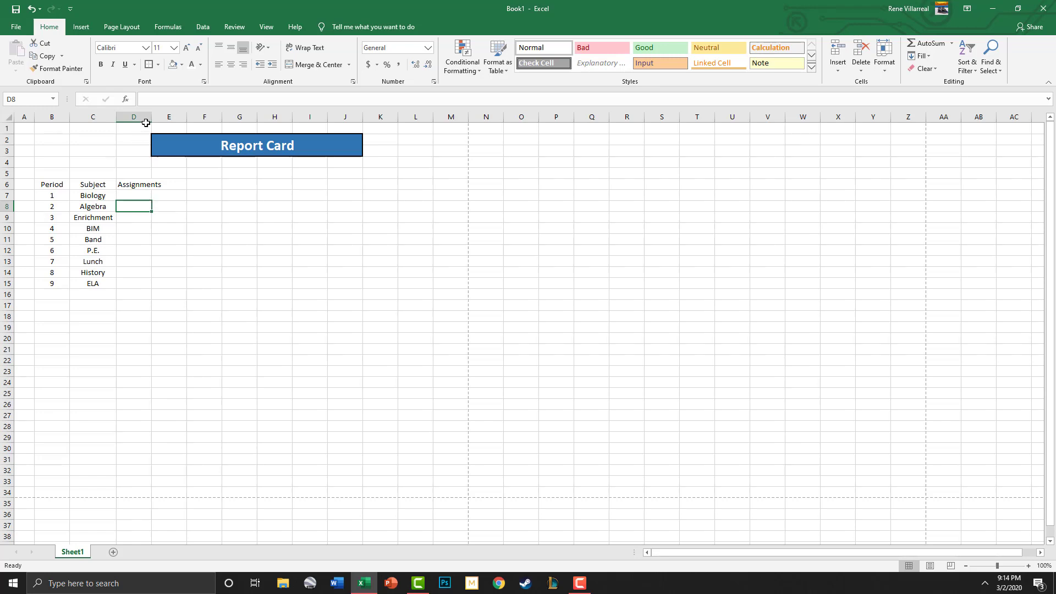
Step: Narrow column D and the following columns to about 4.43 width as slim grade columns
drag(152, 117, 381, 116)
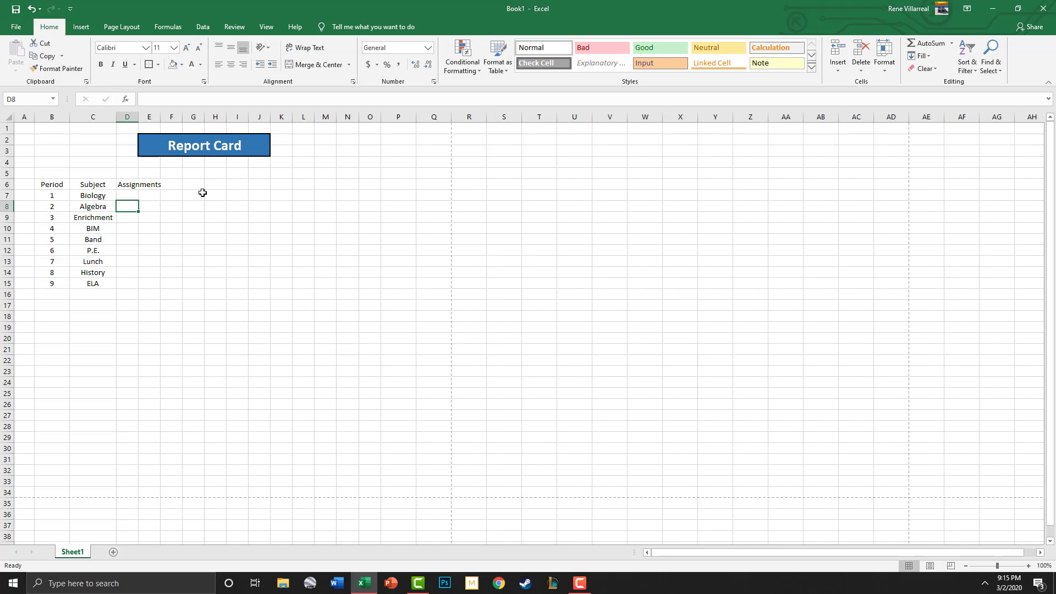
Step: Narrow columns P and R to match the slim columns and shrink spacer column A to 2.43
key(Right)
key(Right)
key(Right)
key(Right)
key(Right)
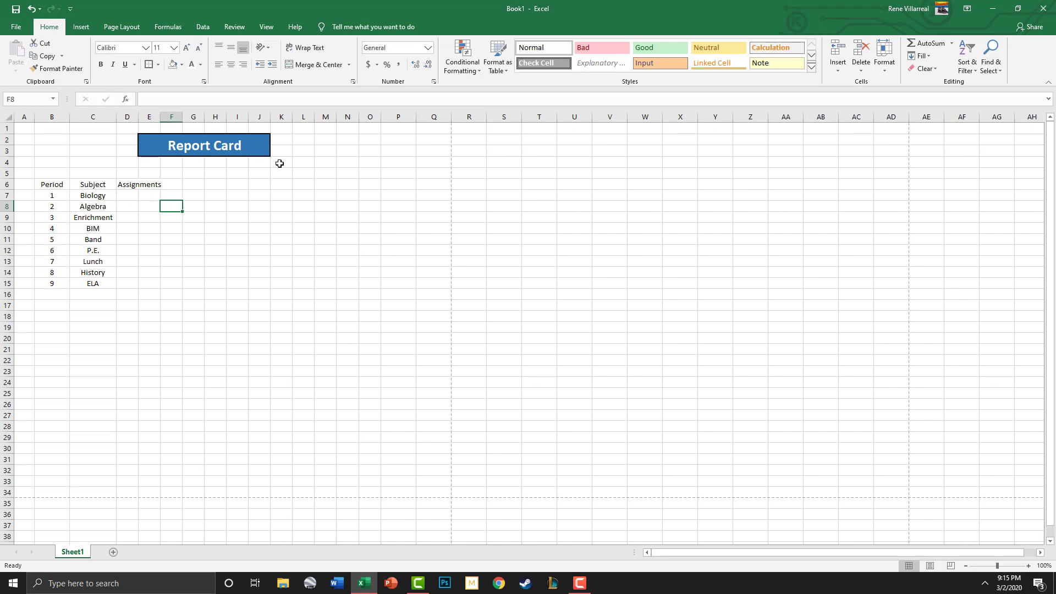
key(Right)
key(Right)
key(Right)
key(Right)
key(Right)
key(Right)
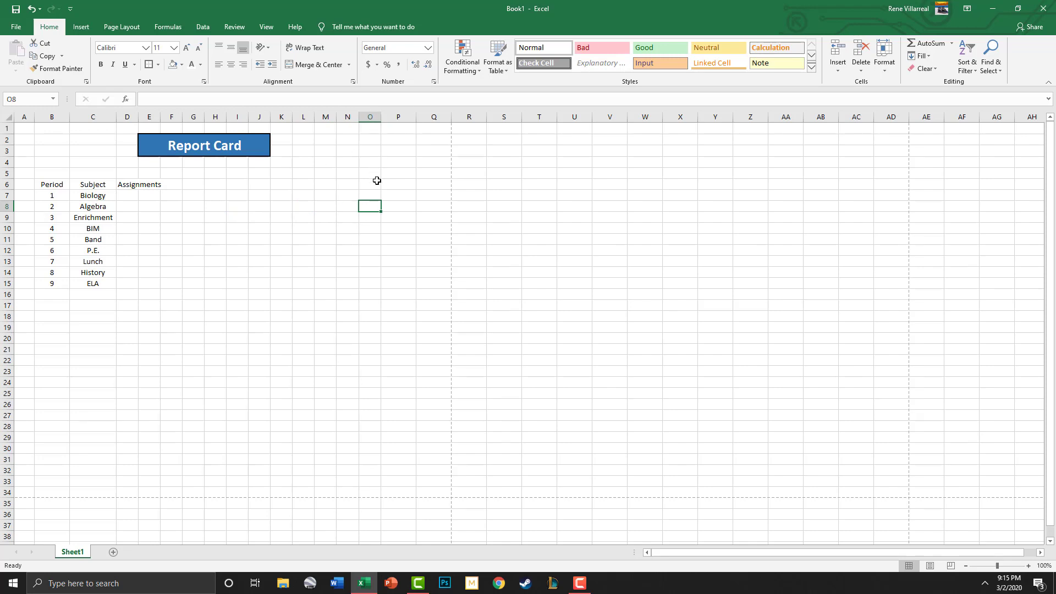
mouse_move(417, 117)
mouse_down()
mouse_move(395, 117)
mouse_move(434, 117)
mouse_move(422, 117)
mouse_up()
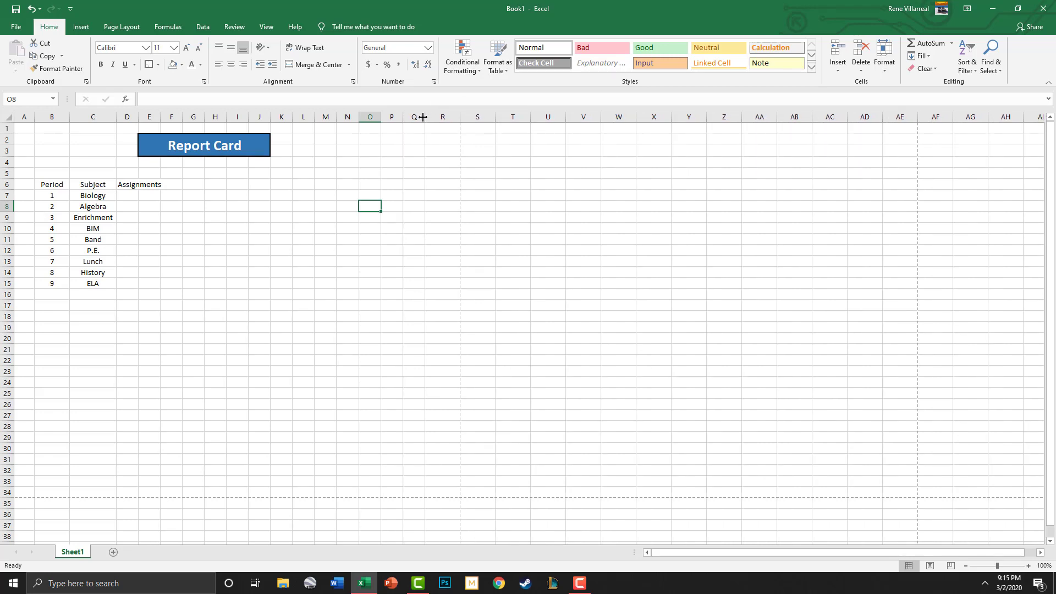
drag(460, 117, 447, 117)
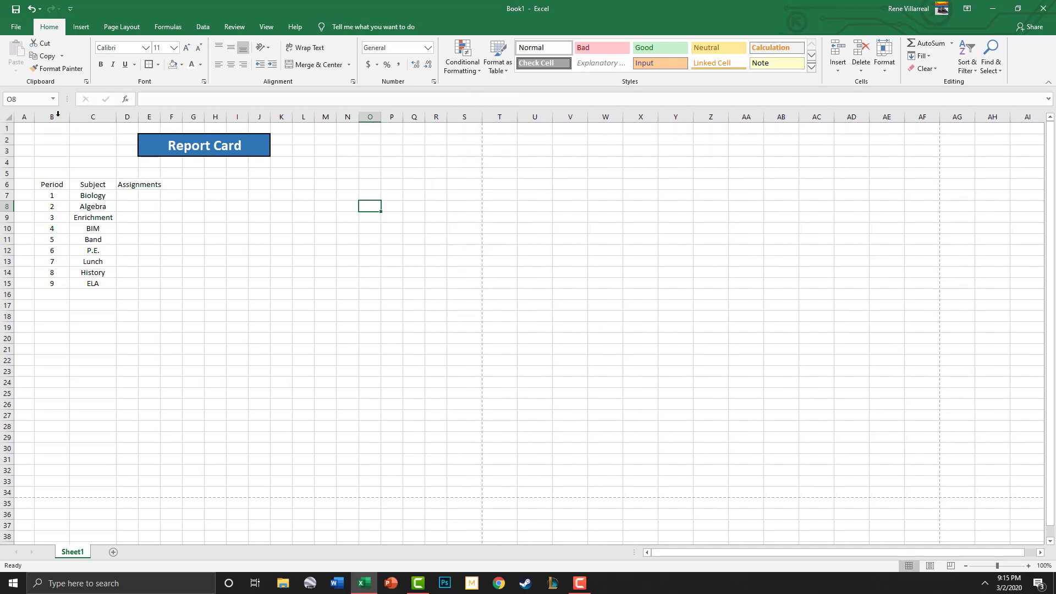
drag(34, 117, 57, 118)
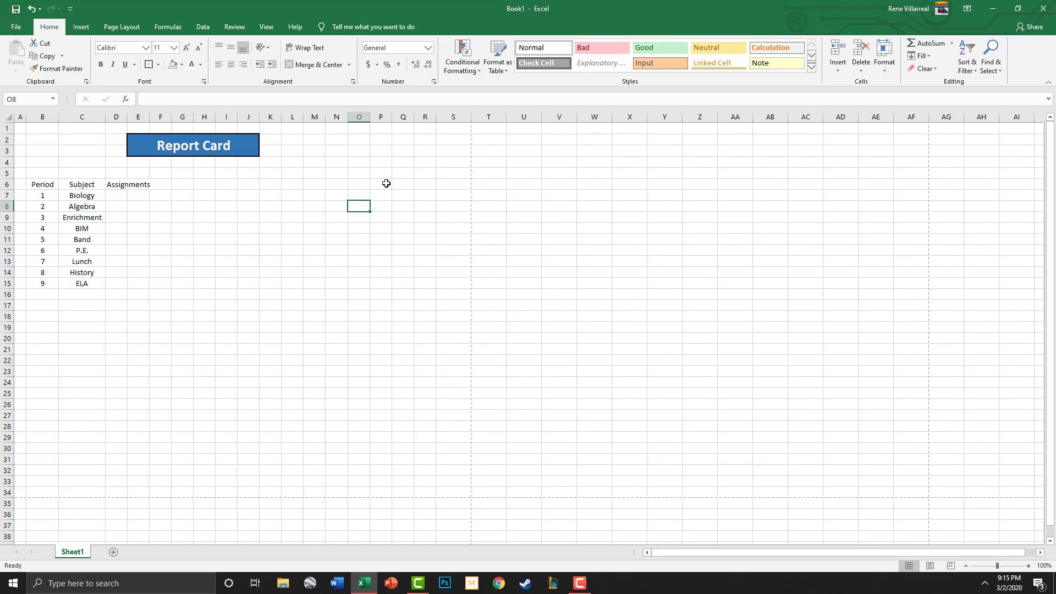
Step: Type the heading 'Average' in cell S6
click(446, 127)
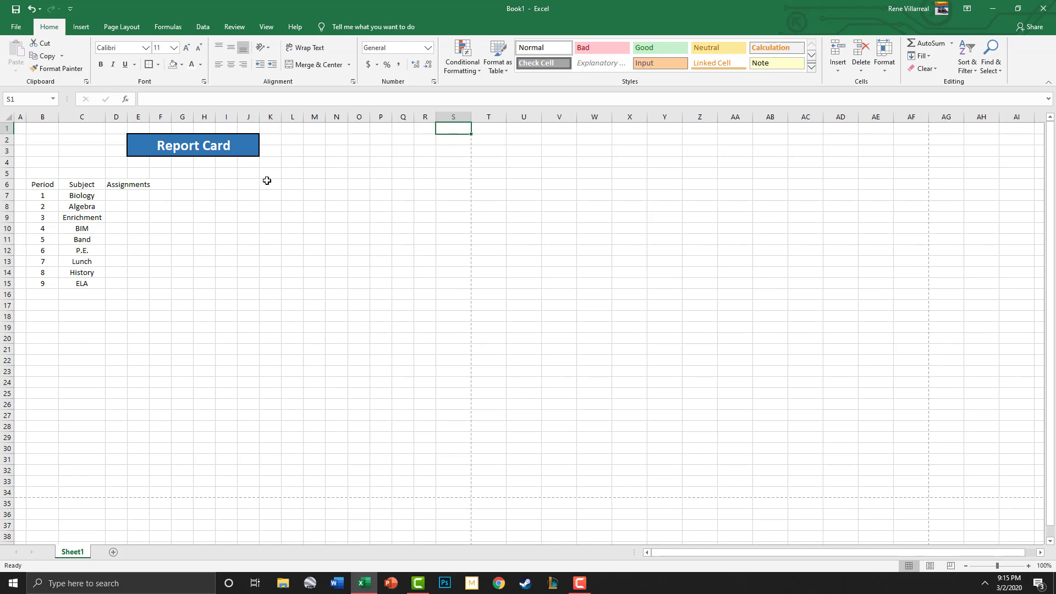
click(460, 180)
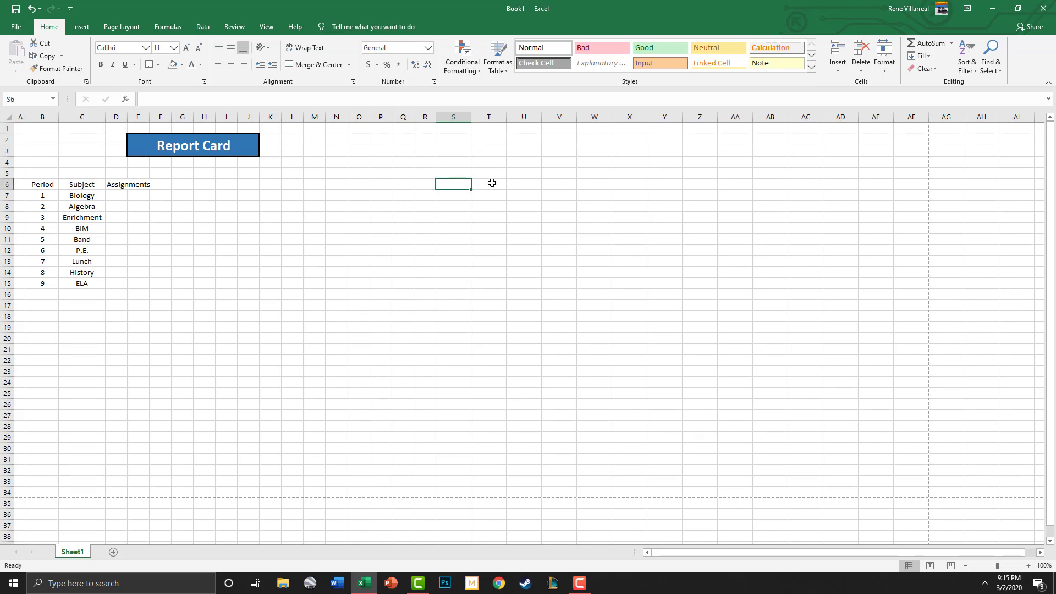
text(Aver)
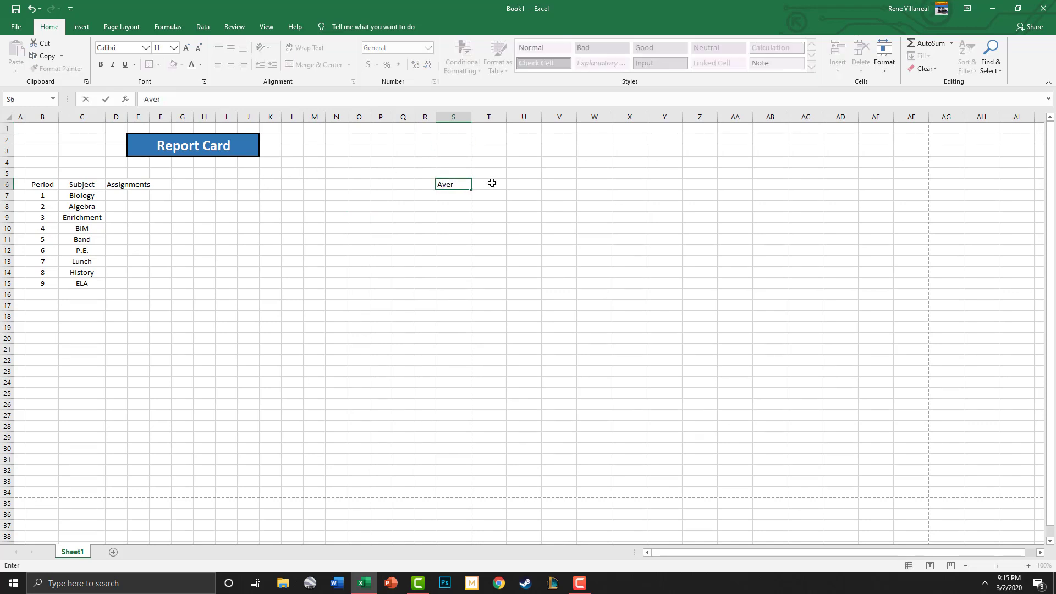
text(age)
key(Return)
key(Return)
key(Return)
key(Return)
key(Return)
key(Return)
key(Return)
Step: Format header row B6:S6 left-aligned with blue fill and bold white 12-point text
drag(43, 184, 451, 187)
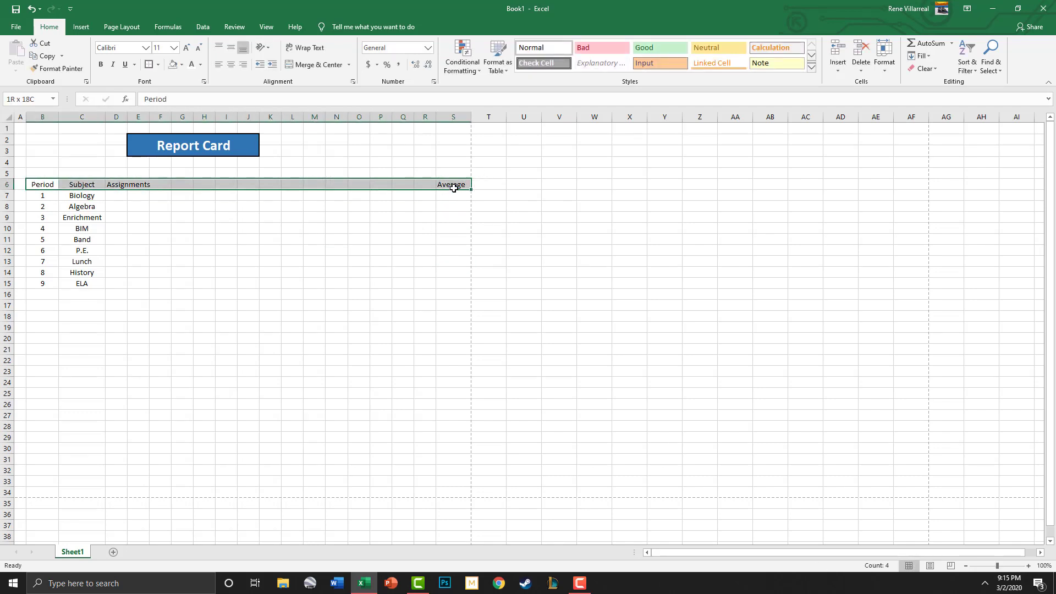
click(218, 65)
click(182, 65)
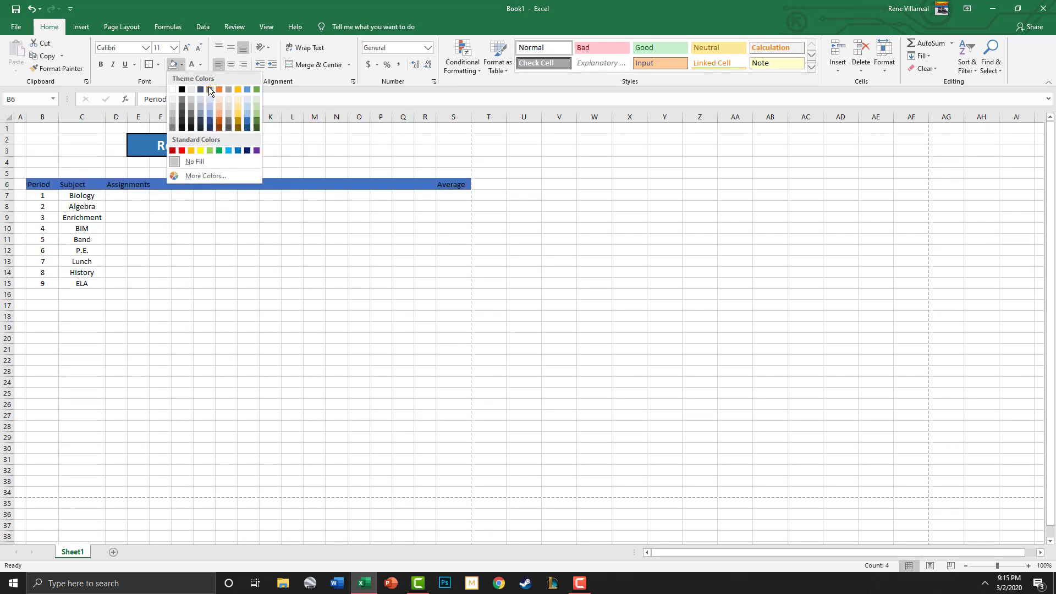
click(239, 150)
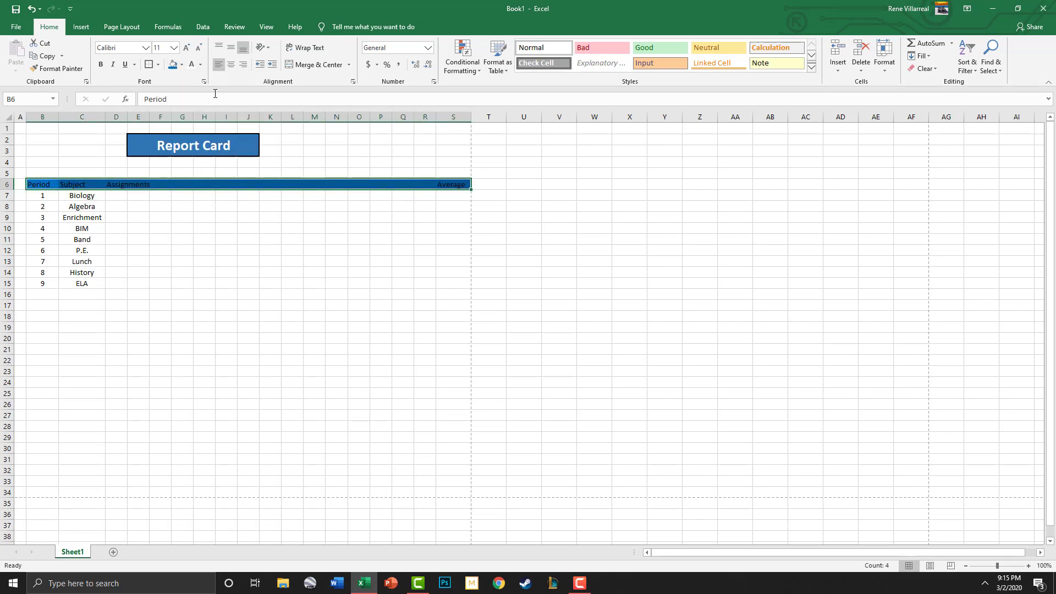
click(192, 65)
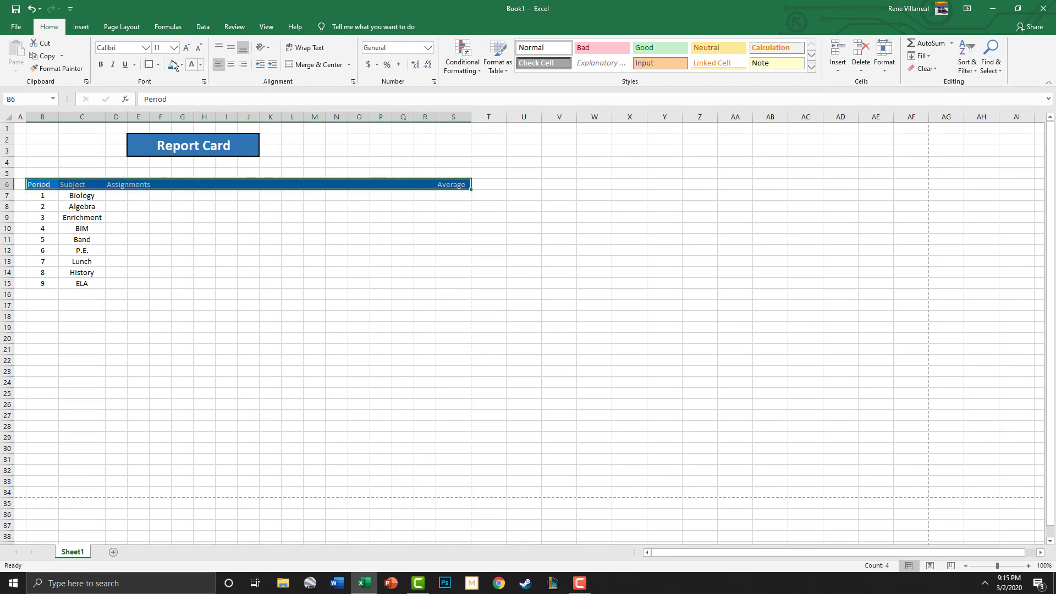
click(101, 64)
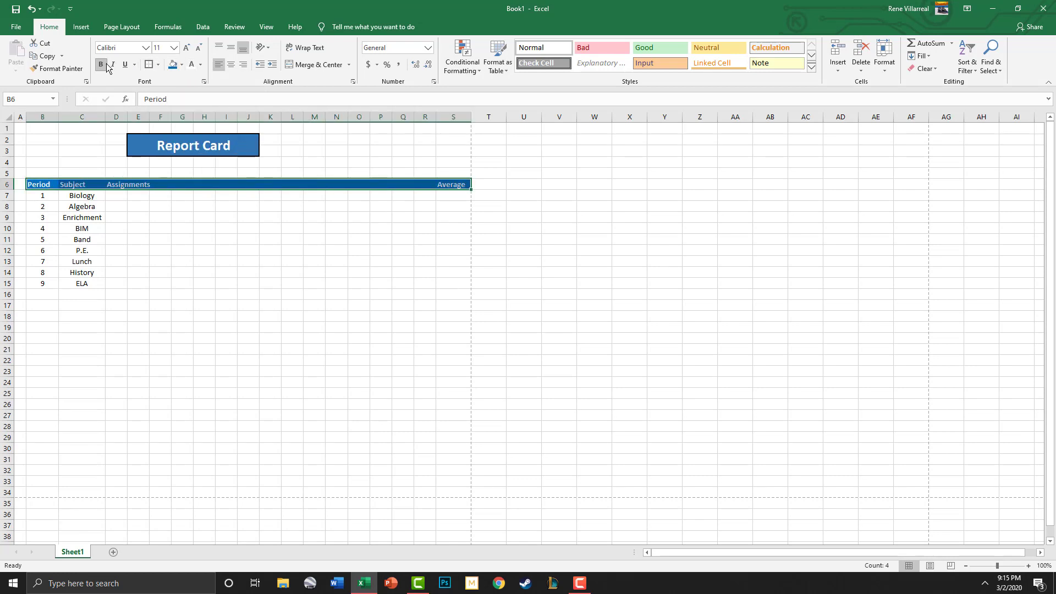
click(187, 47)
click(187, 48)
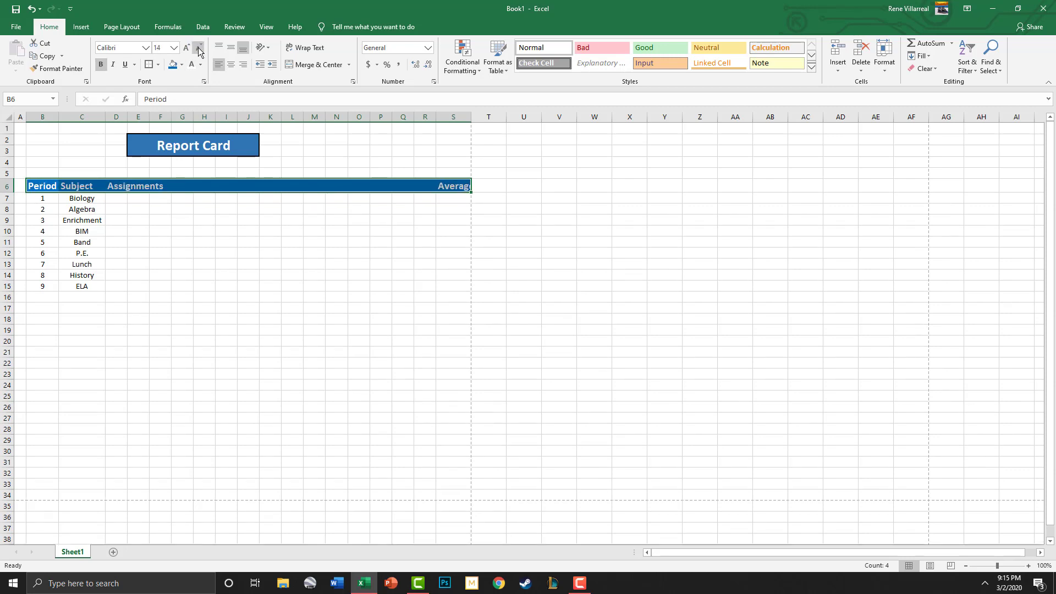
click(200, 47)
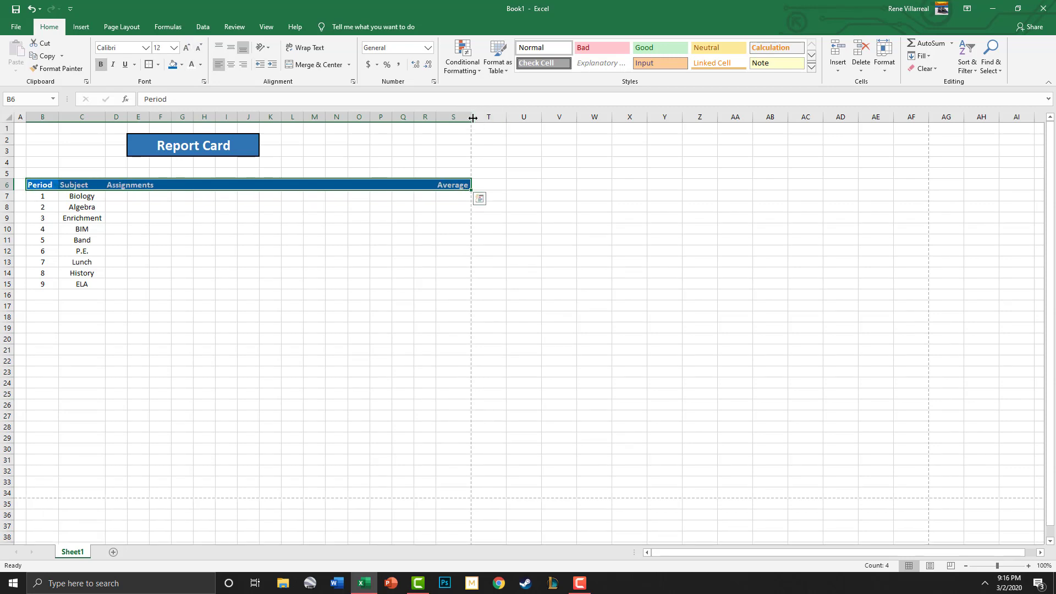
Step: Switch the page to Narrow margins
drag(470, 122, 471, 116)
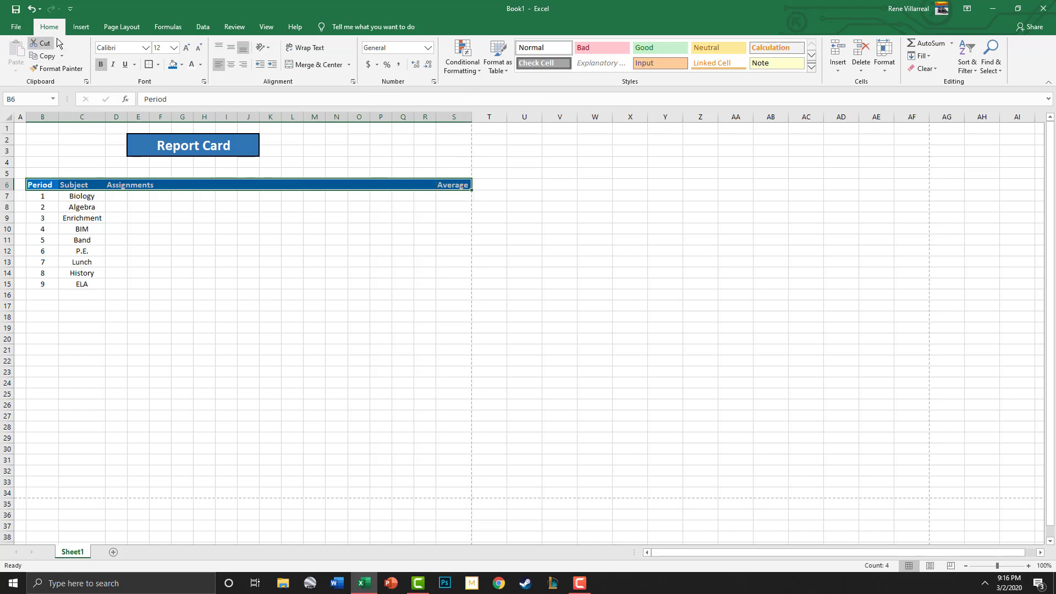
click(121, 27)
click(91, 55)
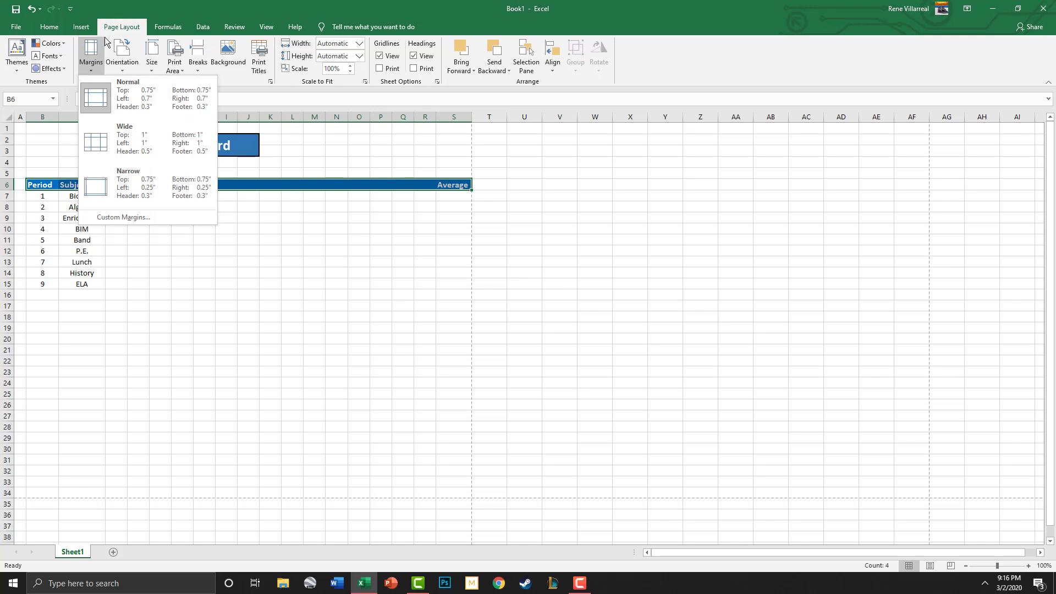
click(137, 187)
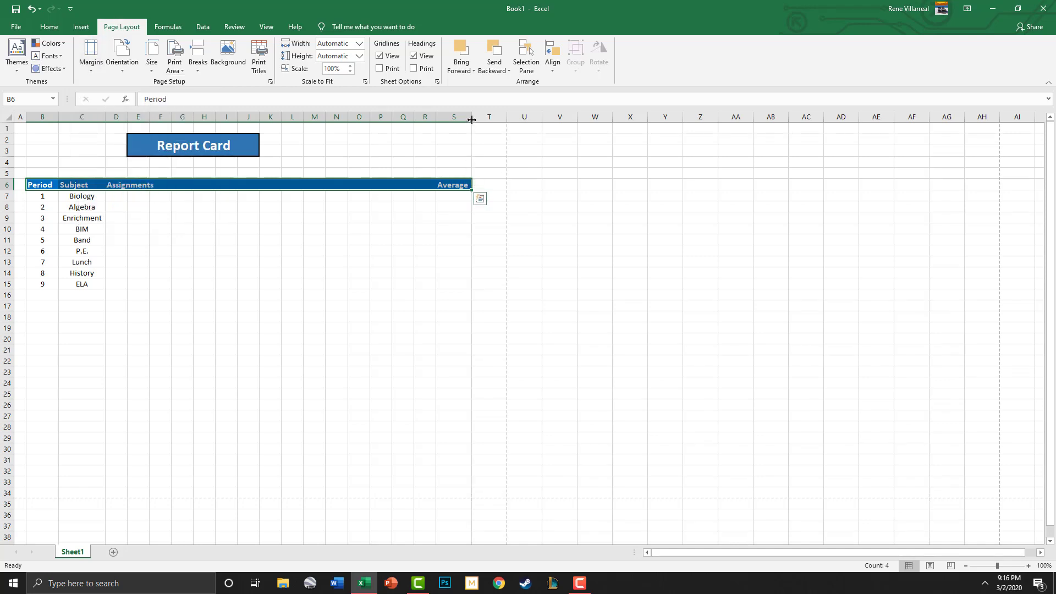
Step: Widen columns S and A, and merge the title across E2:N3
drag(471, 117, 476, 117)
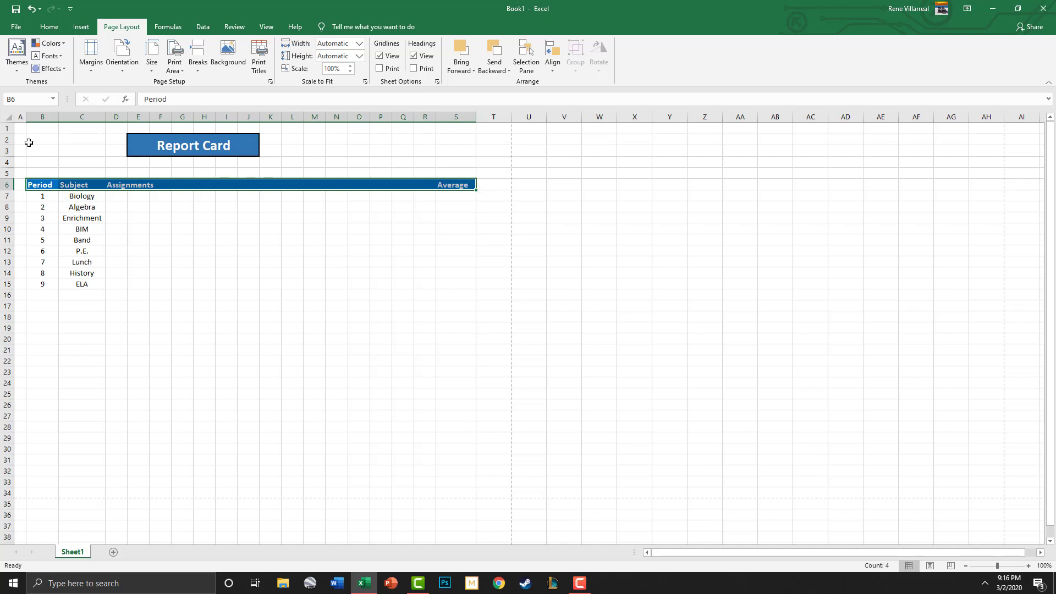
drag(25, 117, 33, 118)
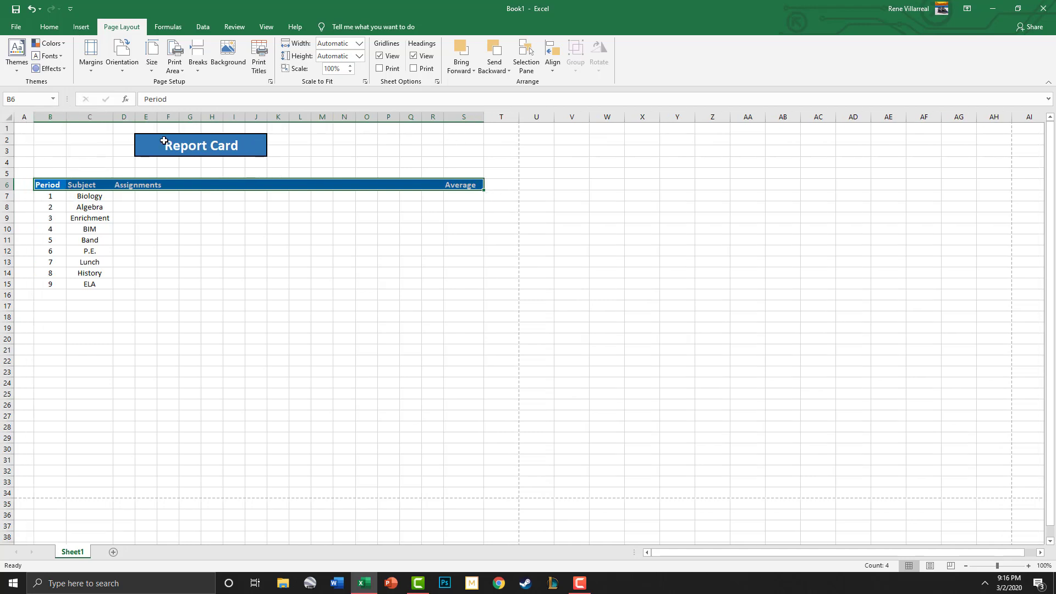
drag(164, 141, 345, 146)
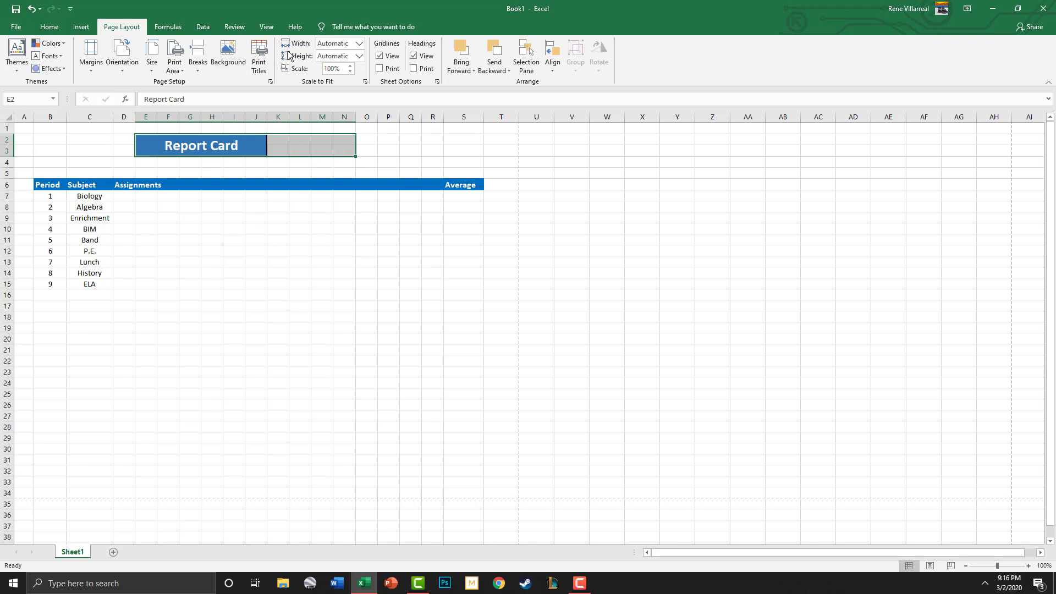
click(59, 25)
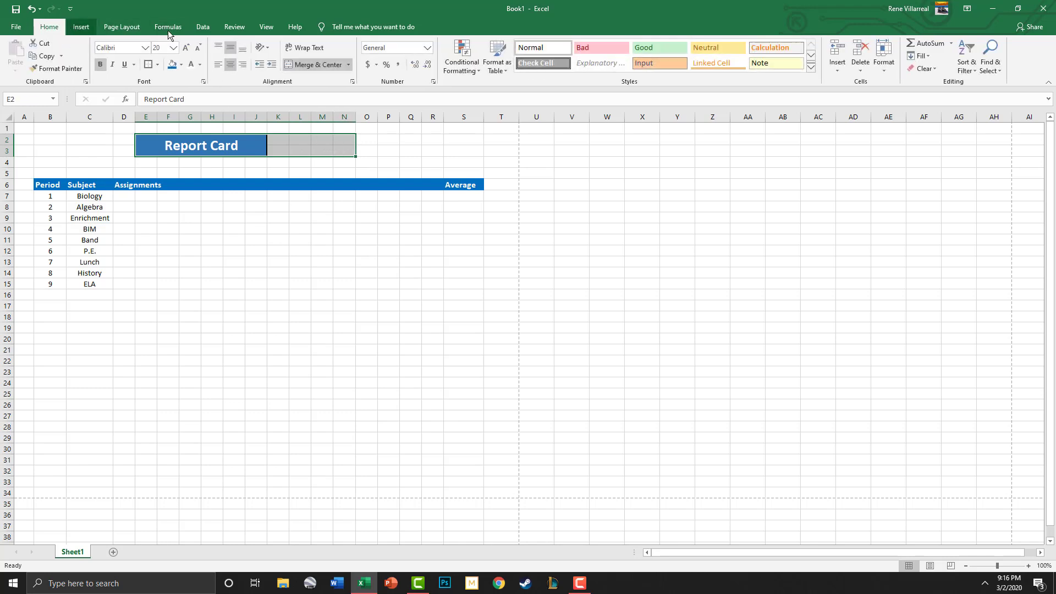
click(299, 64)
click(383, 178)
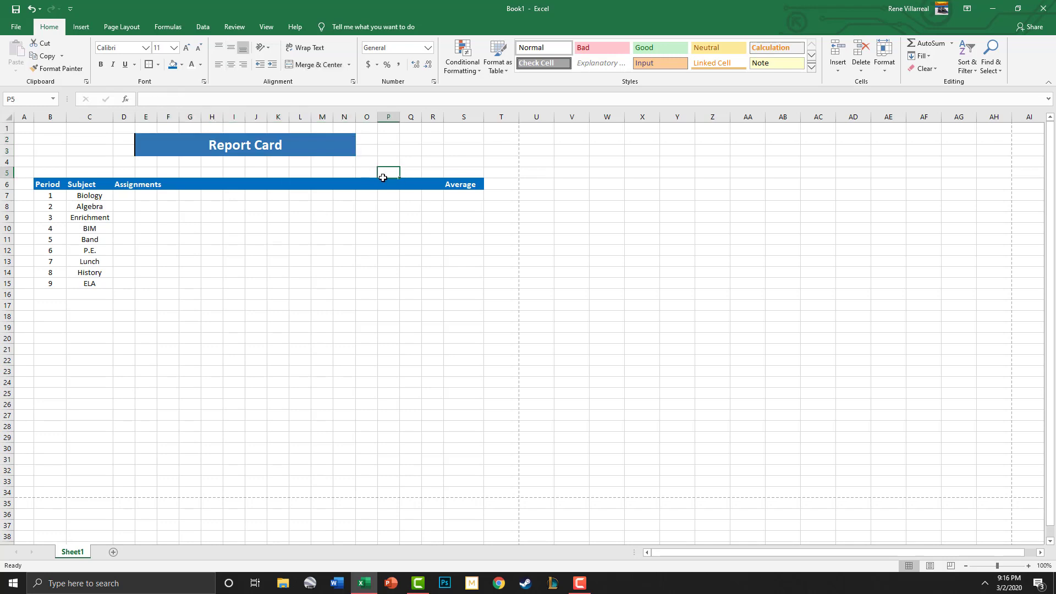
Step: Outline the merged Report Card title with a thick outside border
click(222, 144)
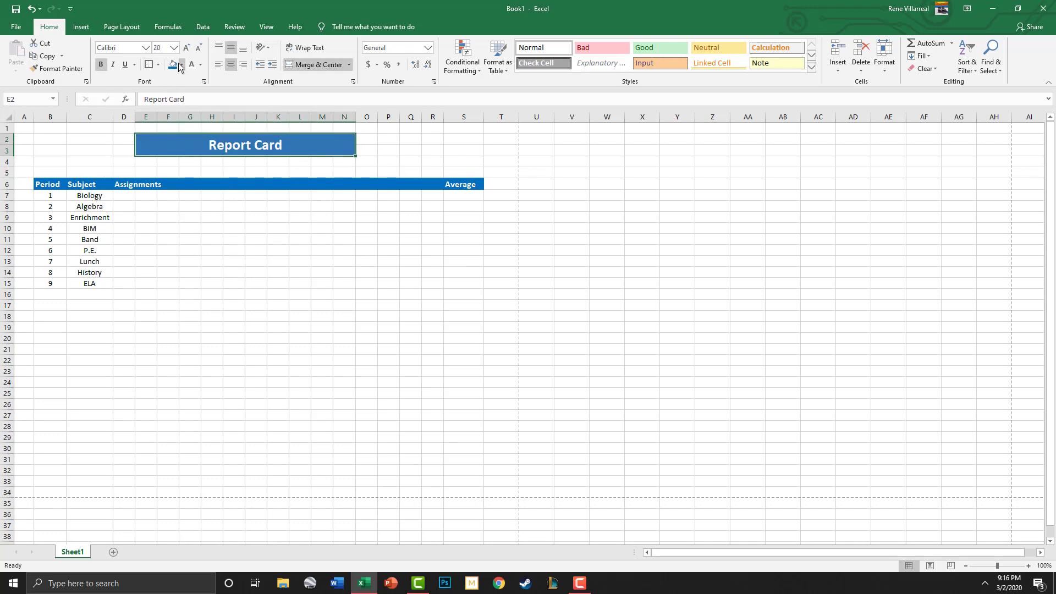
click(148, 65)
click(319, 284)
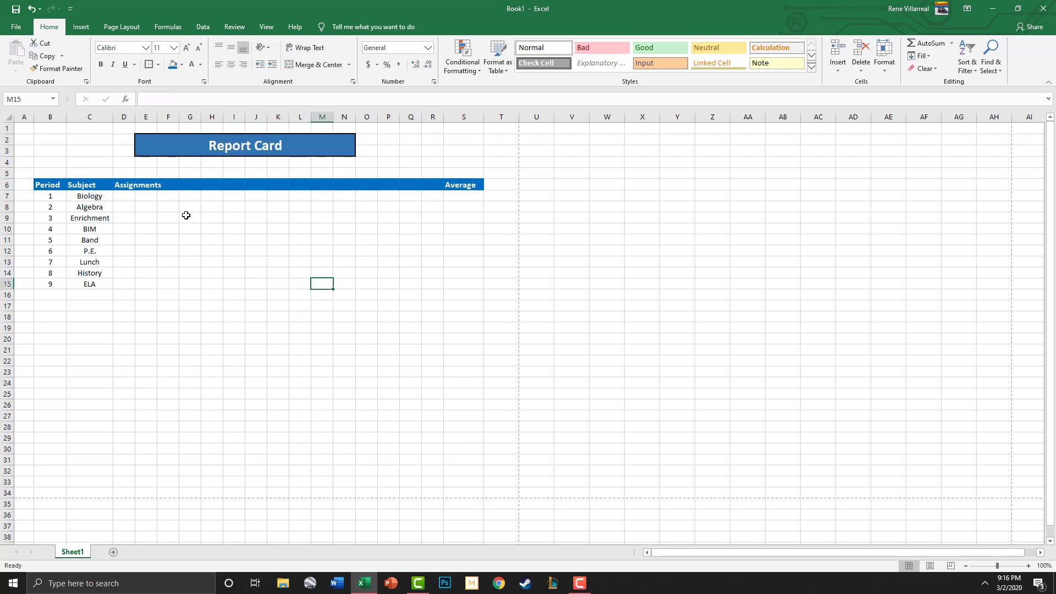
Step: Apply All Borders to the whole table B6:S15
drag(50, 187, 464, 288)
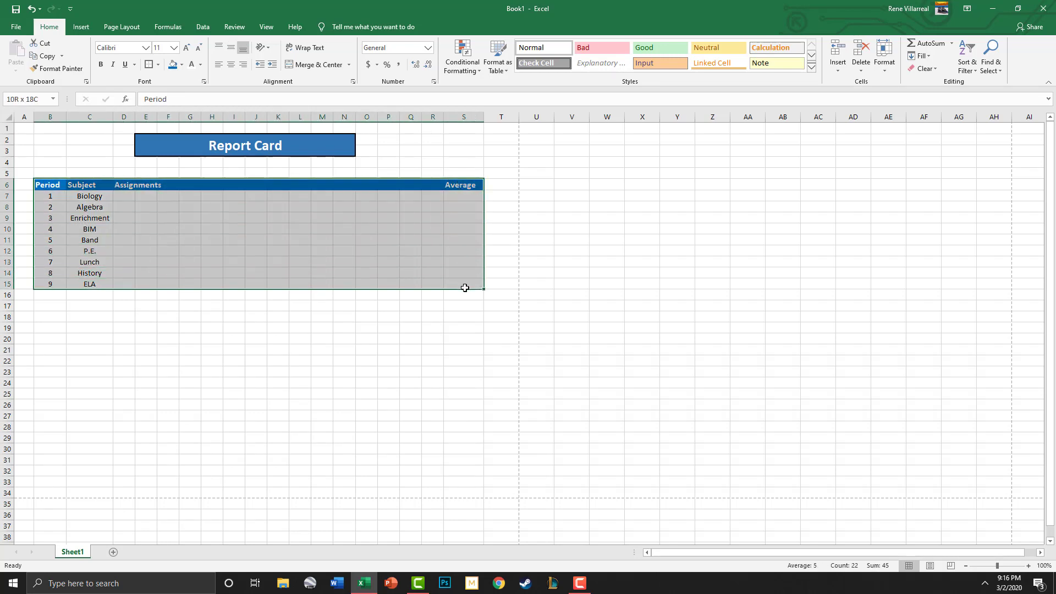
click(158, 65)
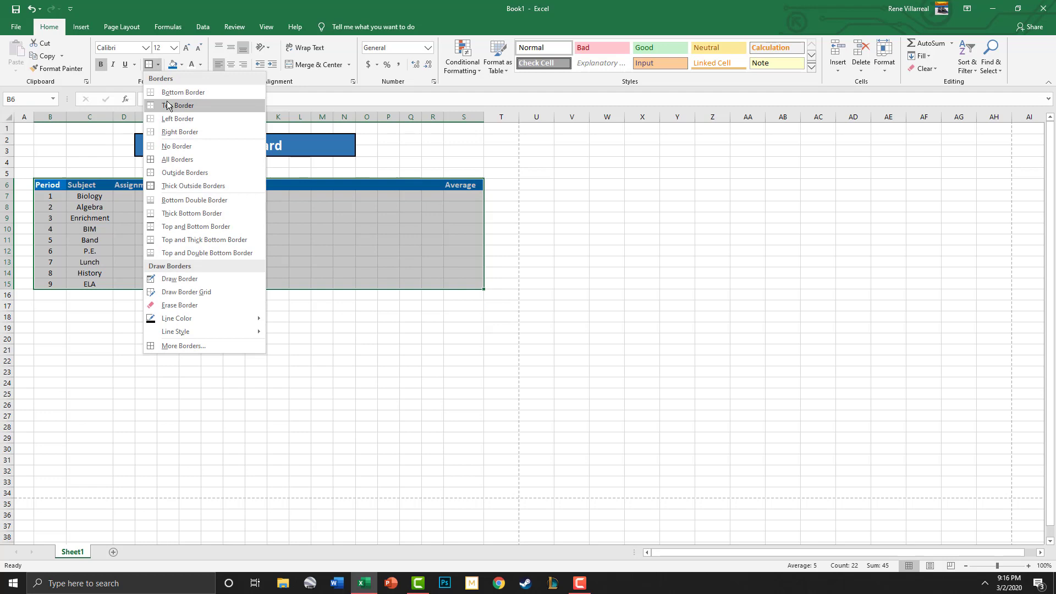
click(202, 159)
click(255, 327)
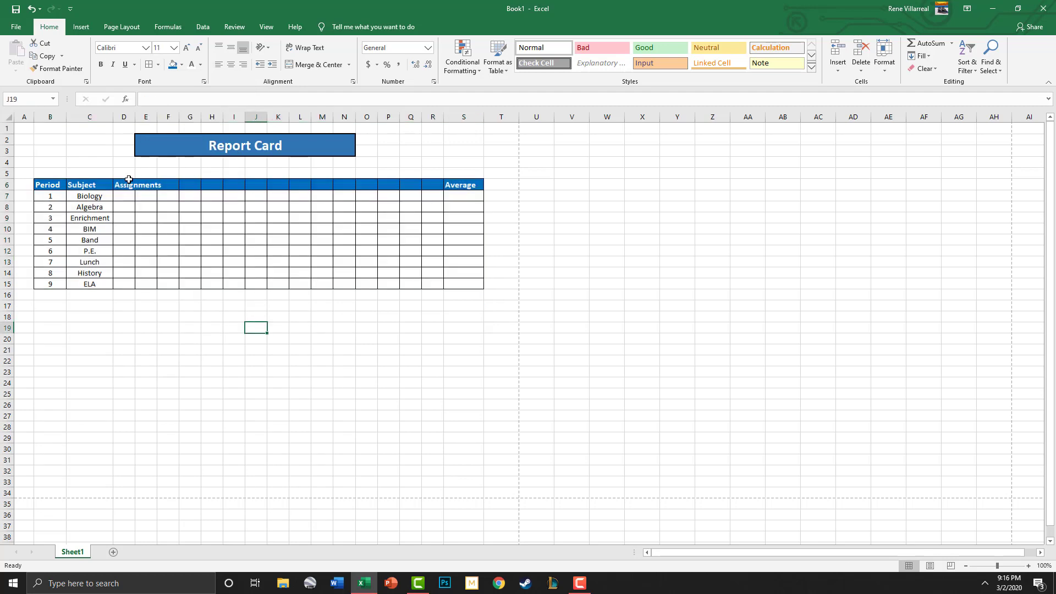
Step: Merge Assignments across D6:R6 and center all header labels in row 6
drag(127, 185, 432, 185)
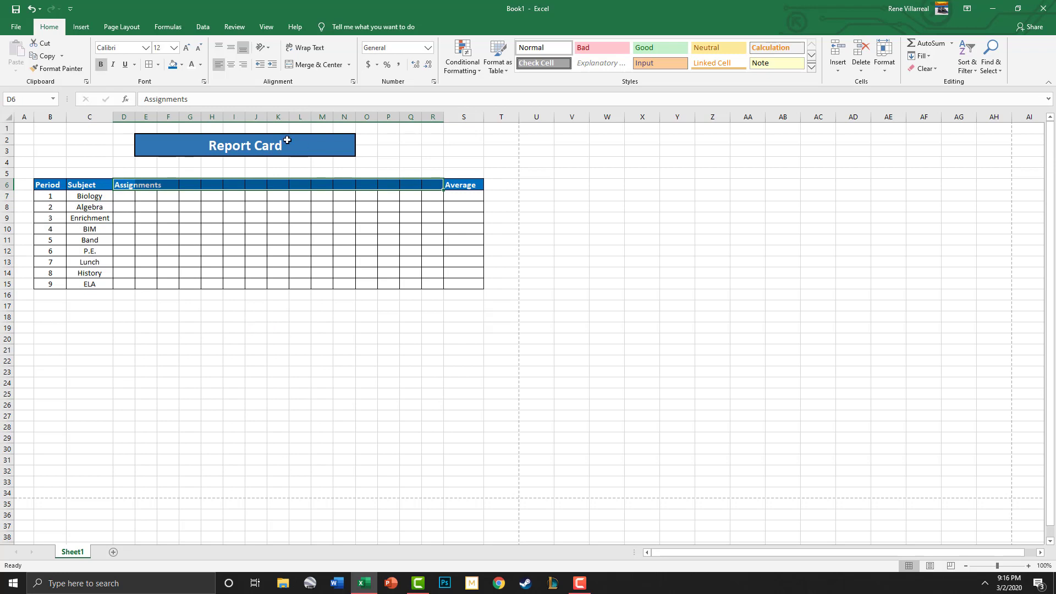
click(316, 65)
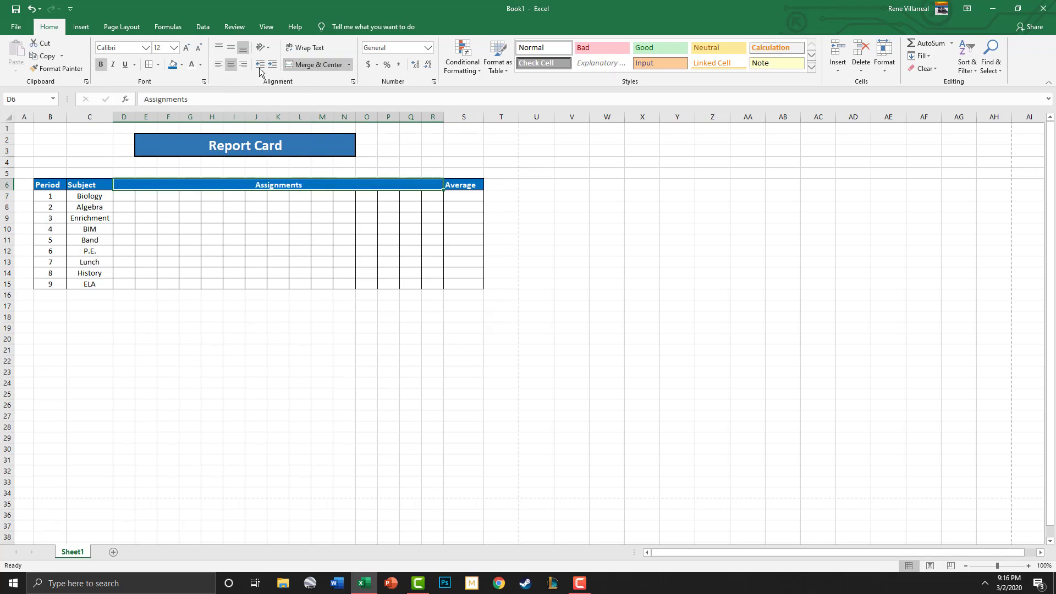
click(224, 64)
click(320, 327)
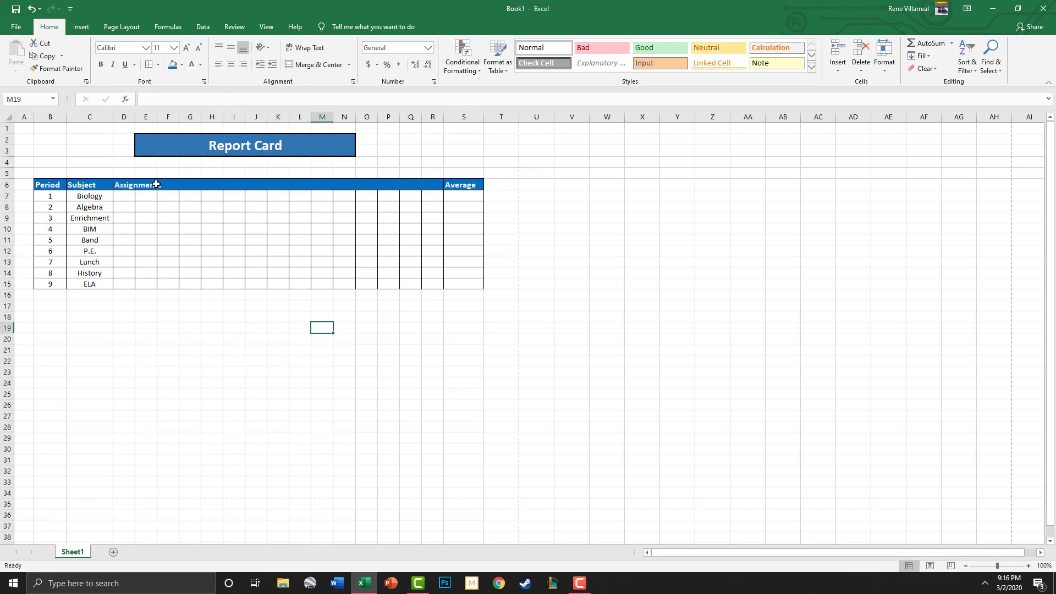
click(164, 185)
click(230, 64)
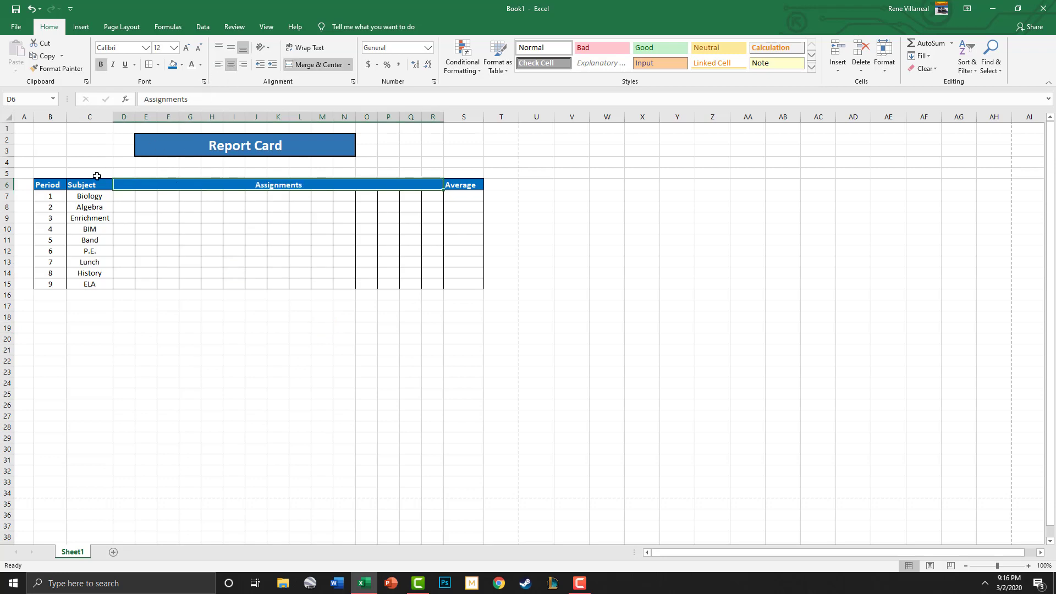
drag(55, 185, 475, 181)
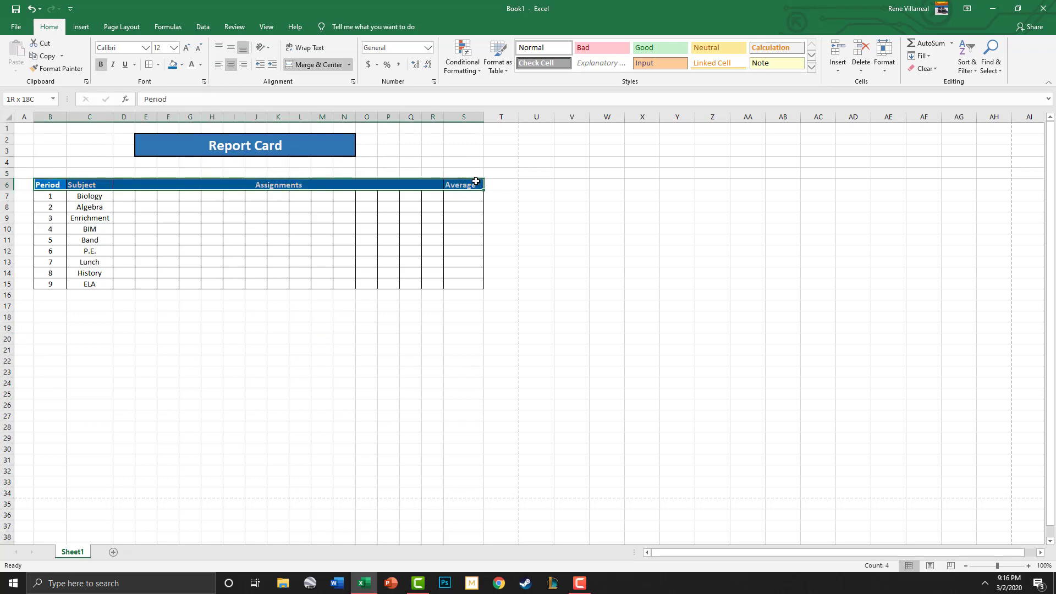
click(231, 65)
click(291, 329)
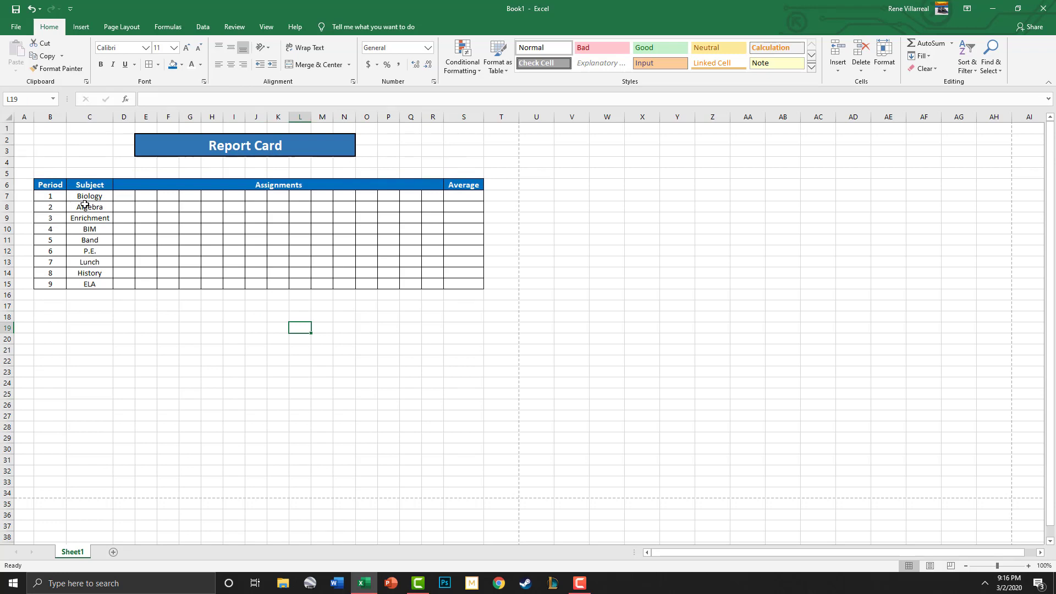
Step: Enter Biology's assignment grades 100, 90, 85 and 75 in cells D7 through G7
click(124, 196)
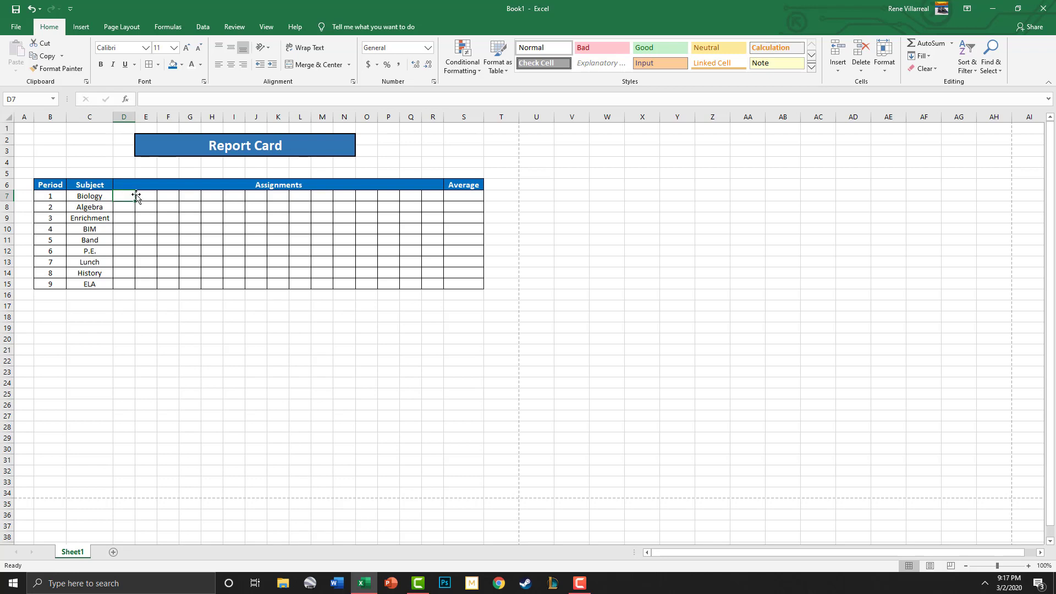
text(100)
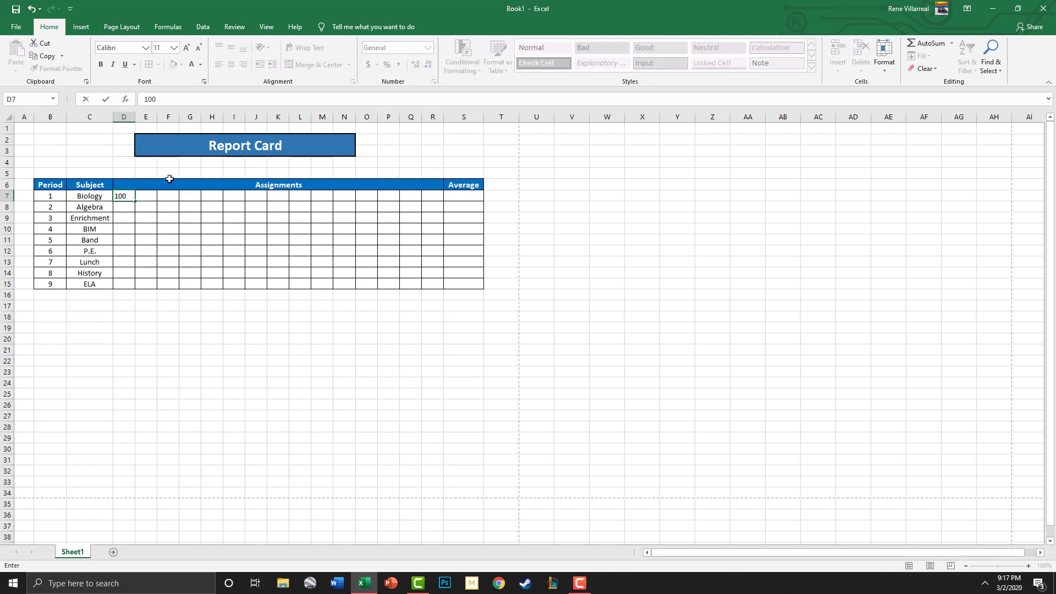
click(153, 192)
text(90)
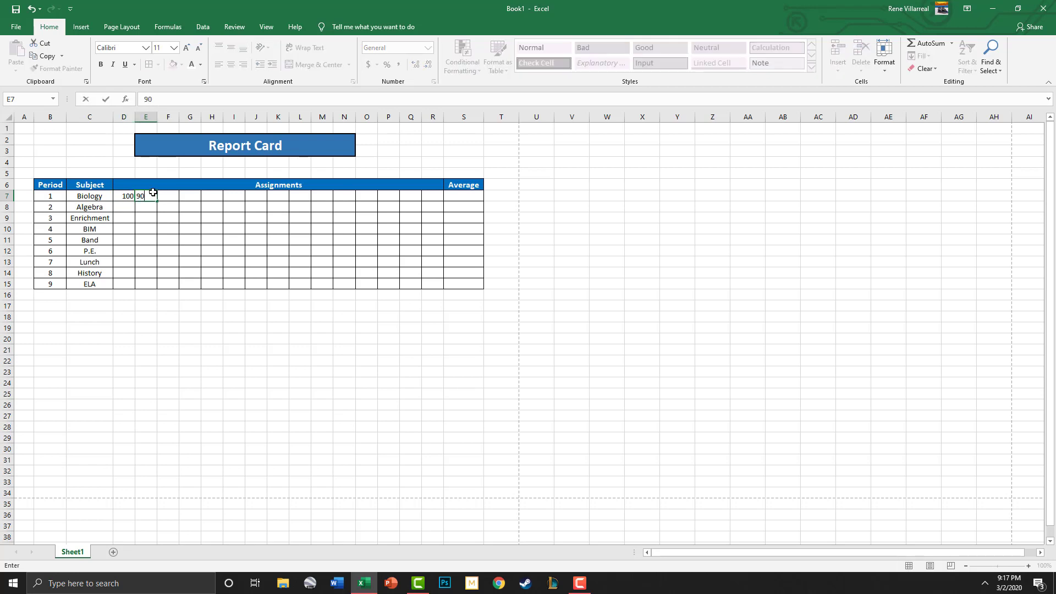
click(166, 193)
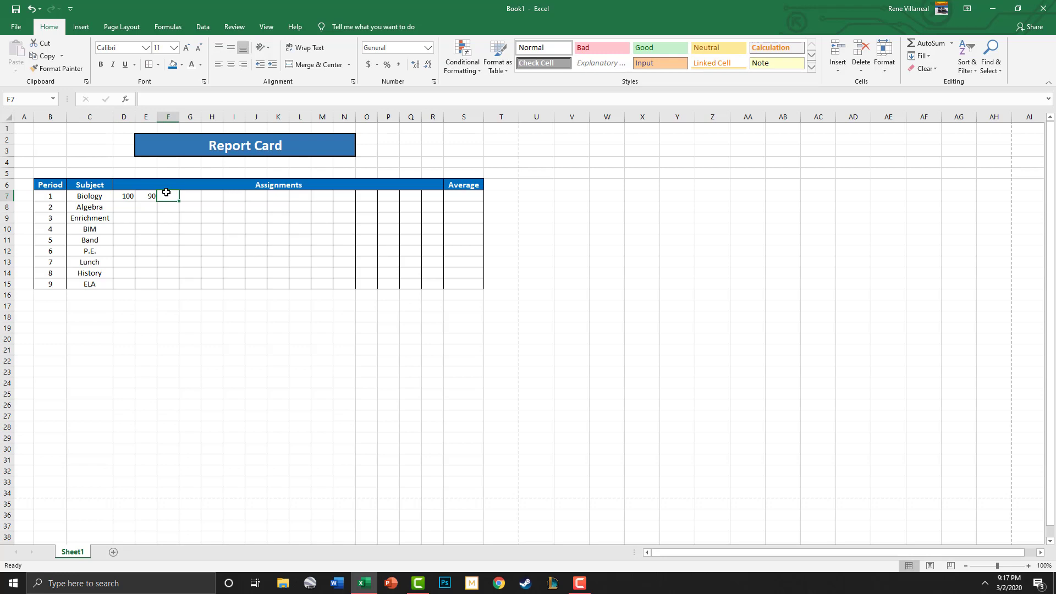
text(85)
click(185, 195)
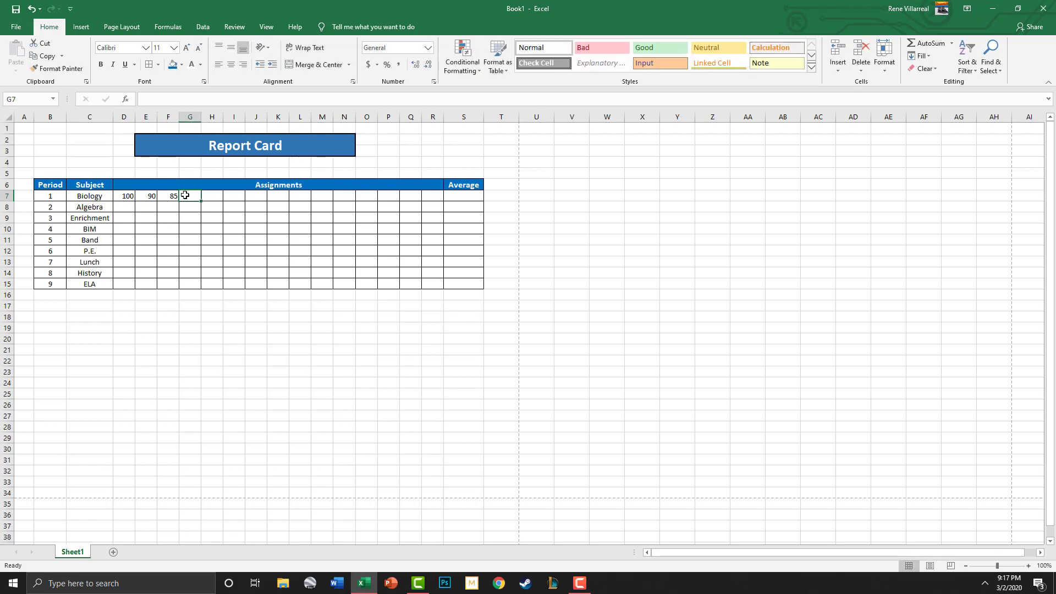
text(75)
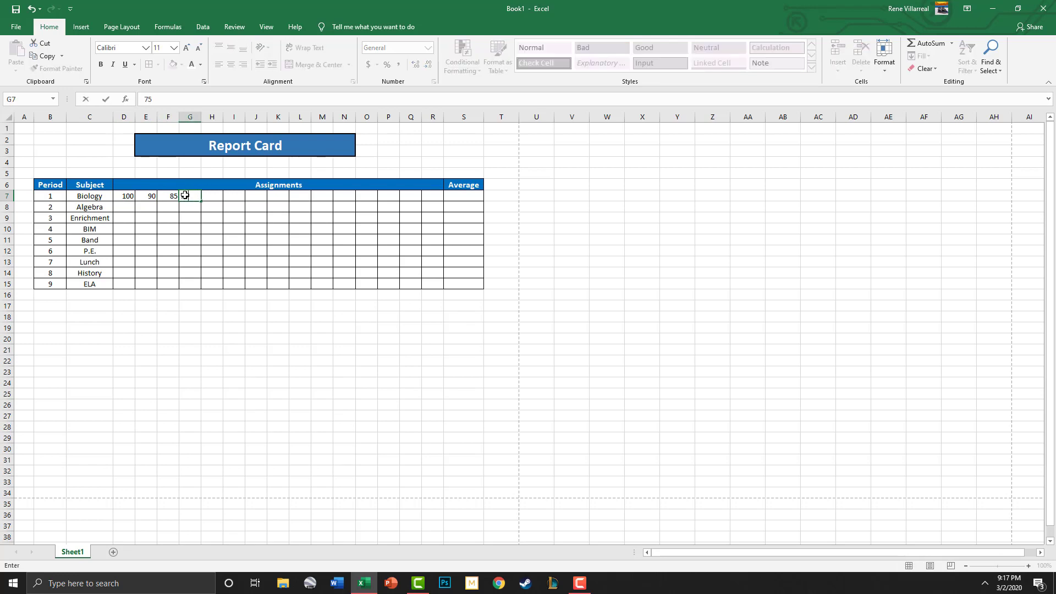
click(174, 227)
click(129, 205)
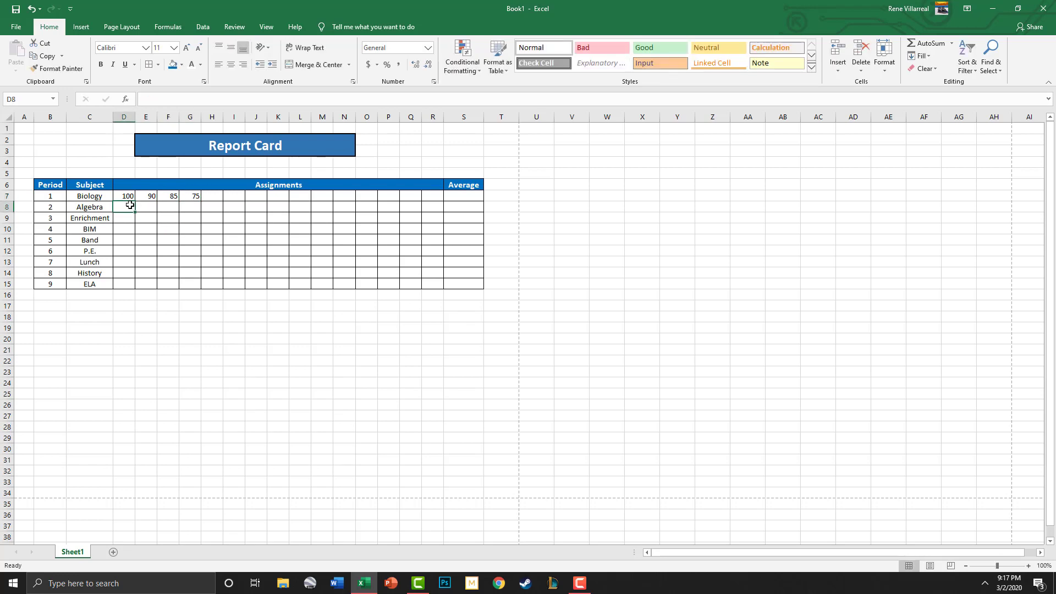
click(579, 583)
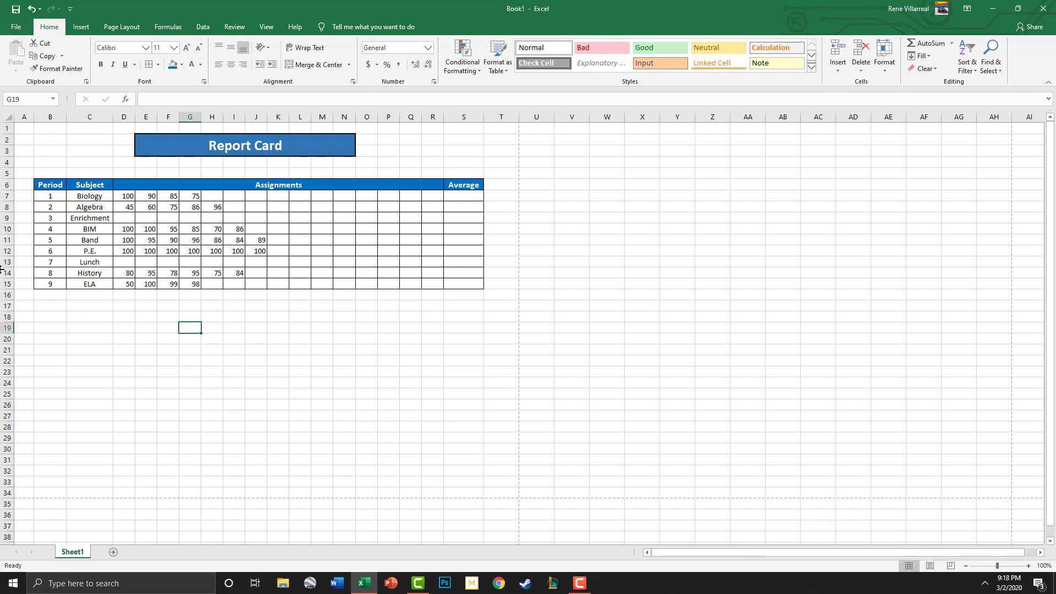
Step: Fill the Enrichment row B9:S9 and the Lunch row B13:S13 with the same grey
drag(56, 217, 473, 218)
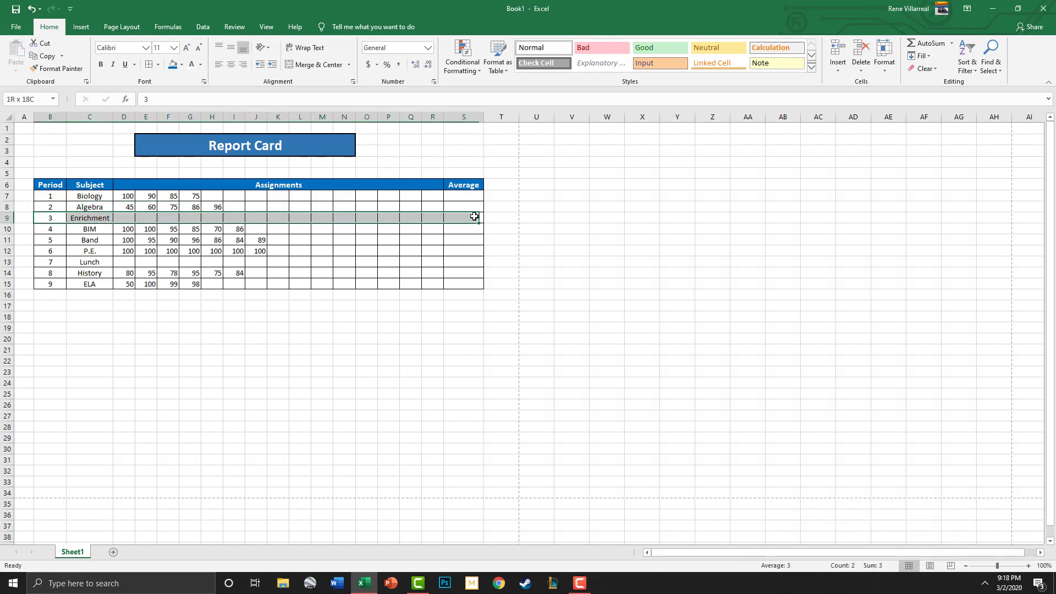
click(182, 64)
click(192, 105)
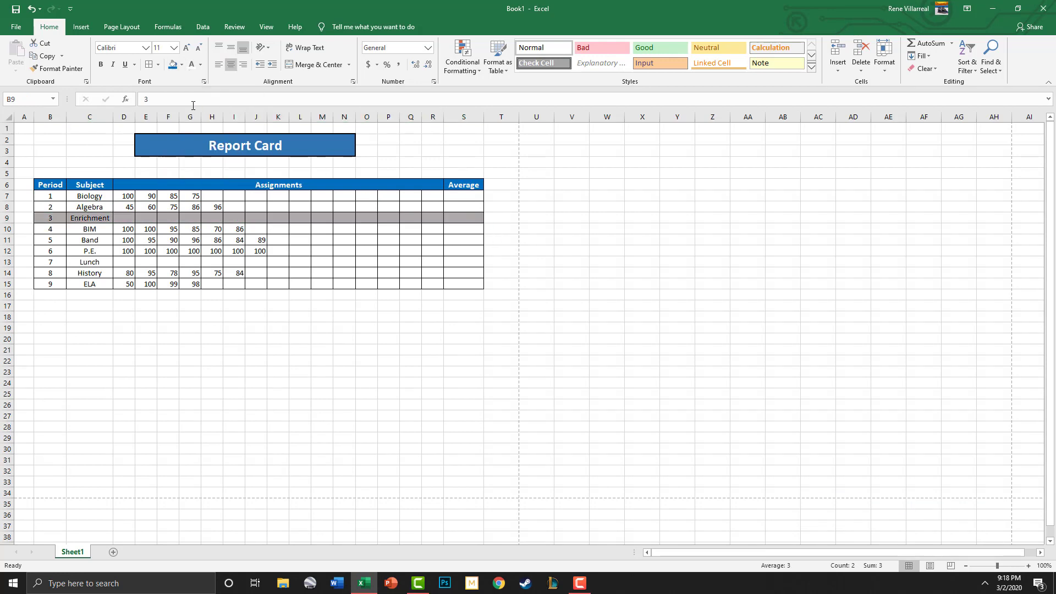
drag(49, 261, 469, 261)
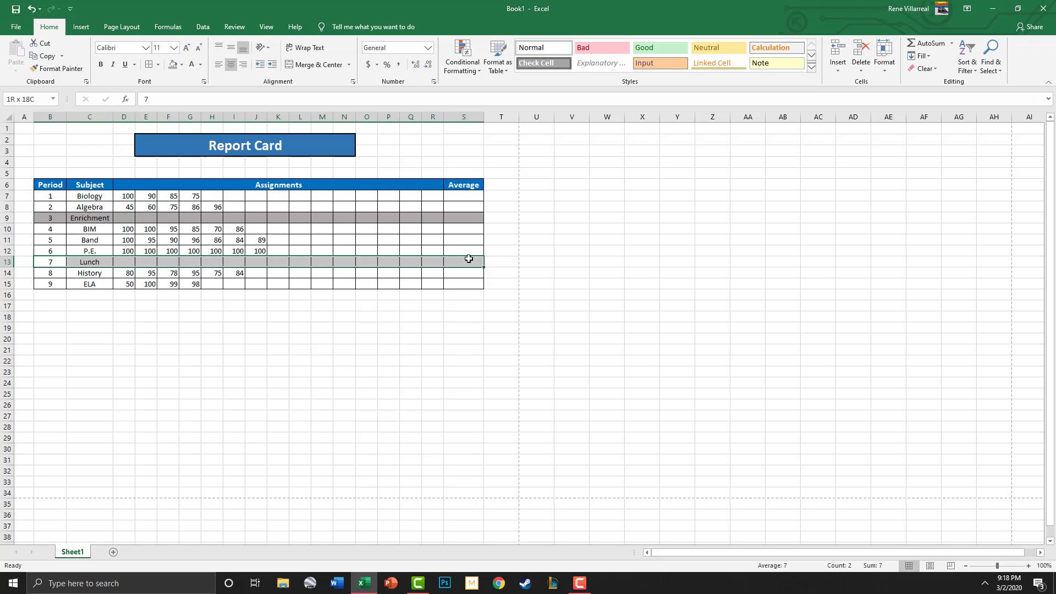
click(172, 64)
click(385, 306)
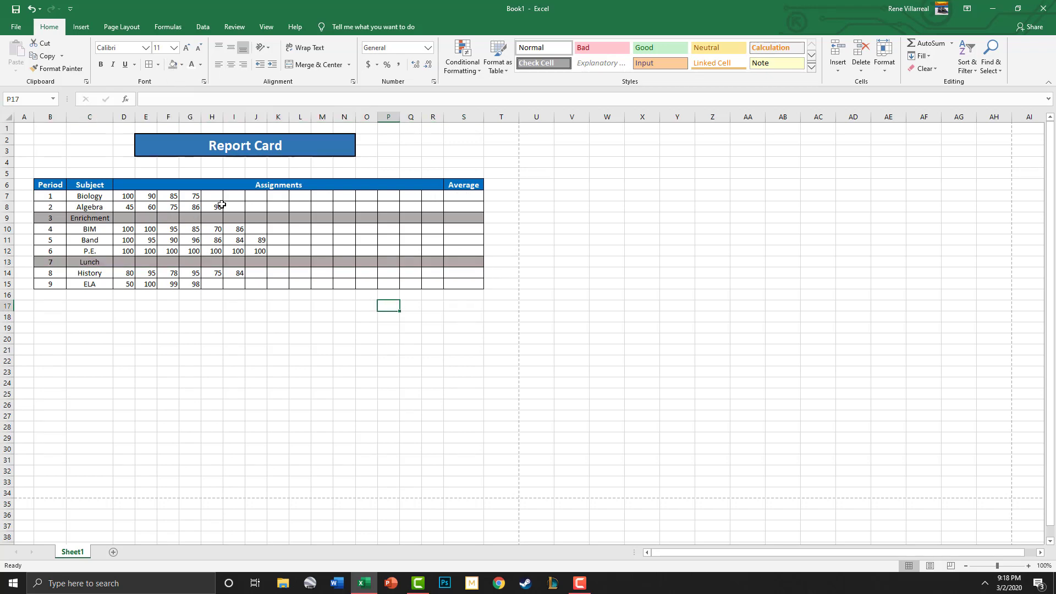
Step: Center-align all grade cells in the range D7:S15
click(463, 197)
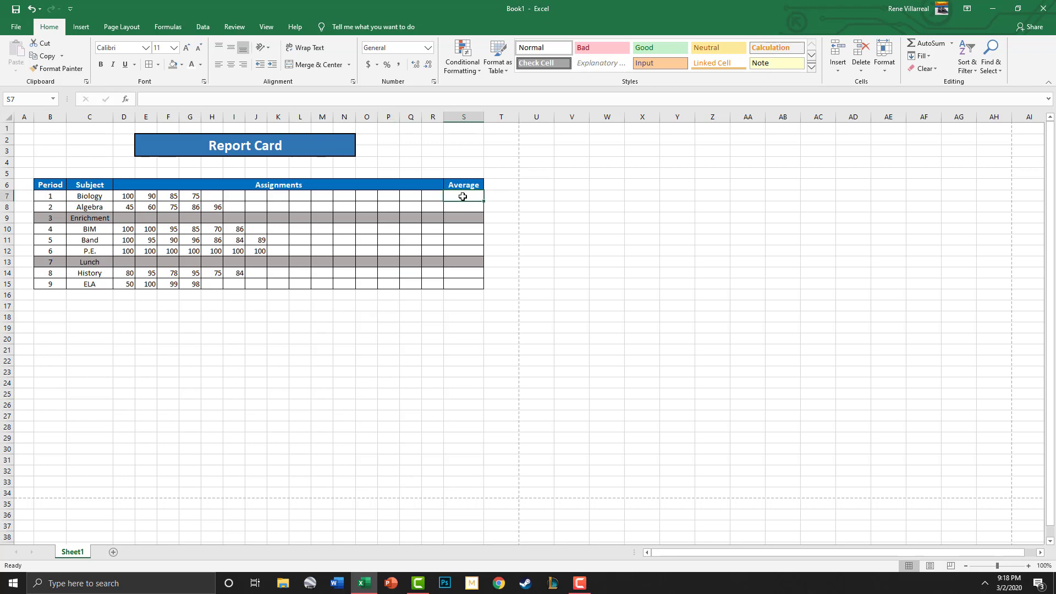
drag(126, 196, 467, 282)
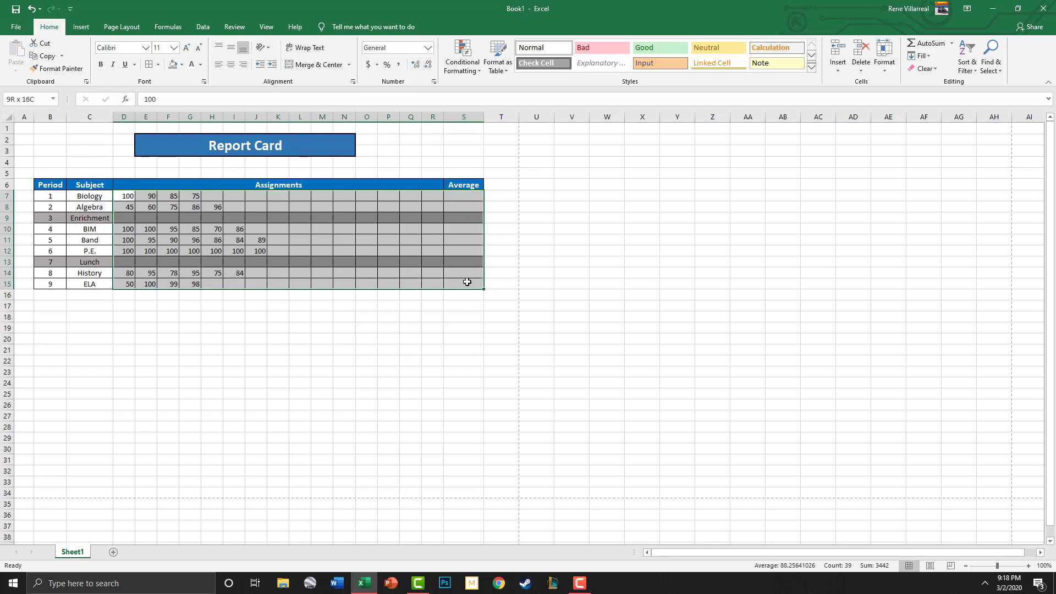
click(231, 65)
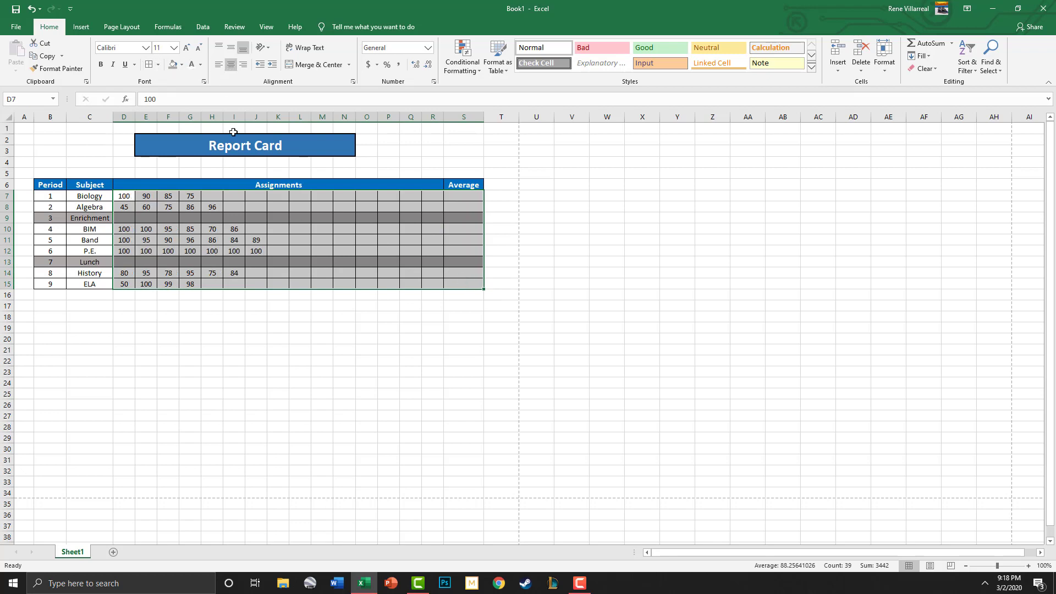
click(249, 319)
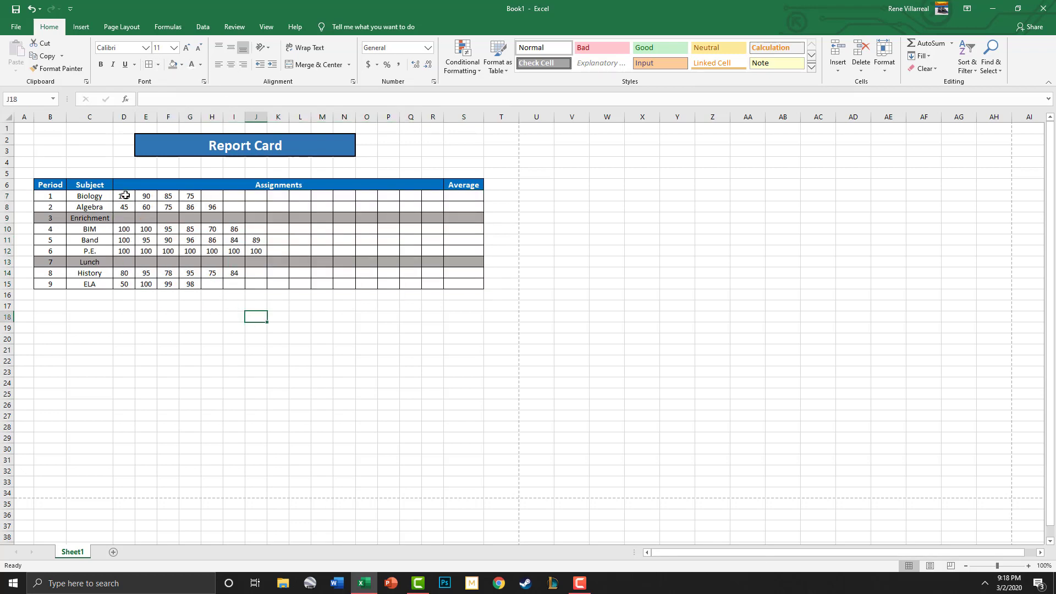
drag(126, 196, 466, 195)
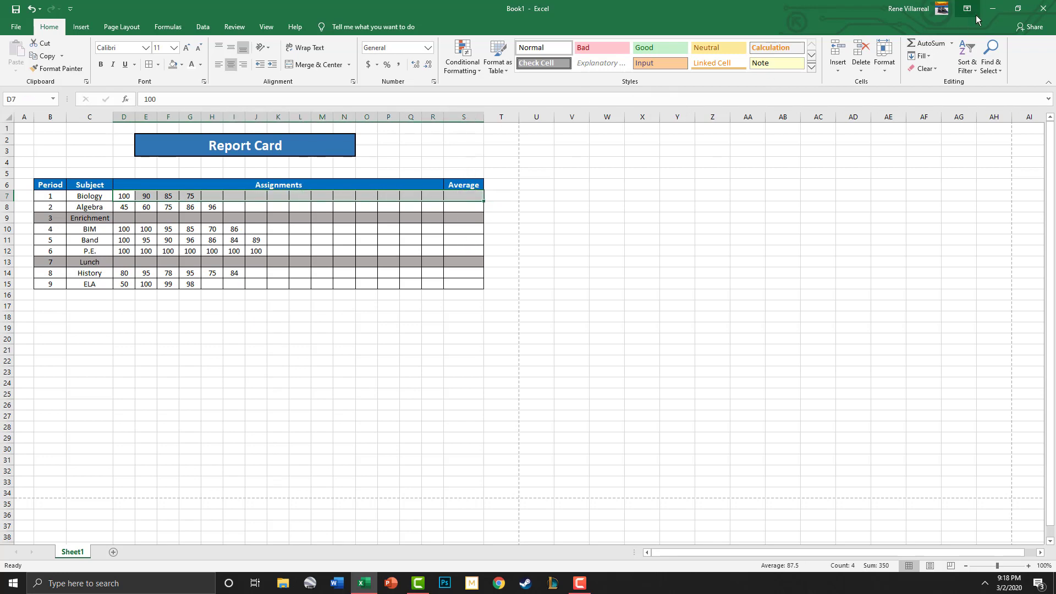
Step: Add an AVERAGE for Biology's row and enter its fifth grade, 80, in H7
click(953, 46)
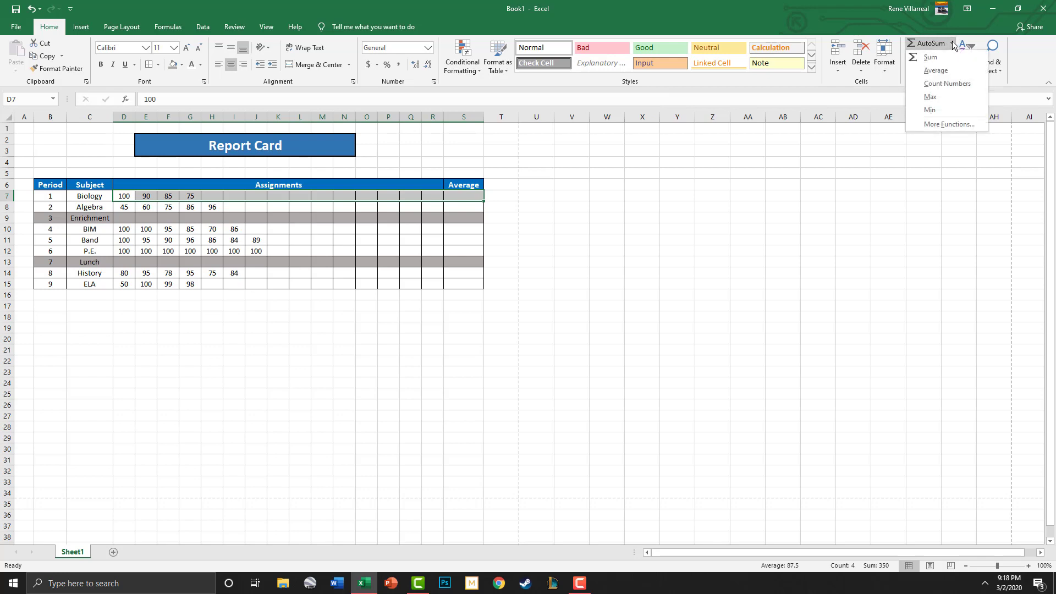
click(947, 72)
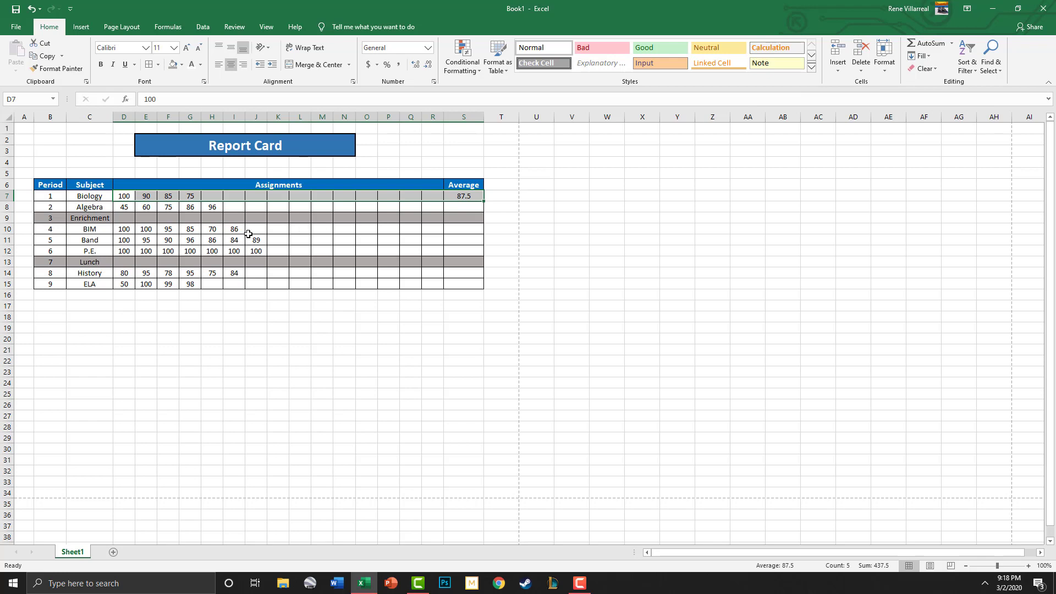
click(249, 230)
click(218, 197)
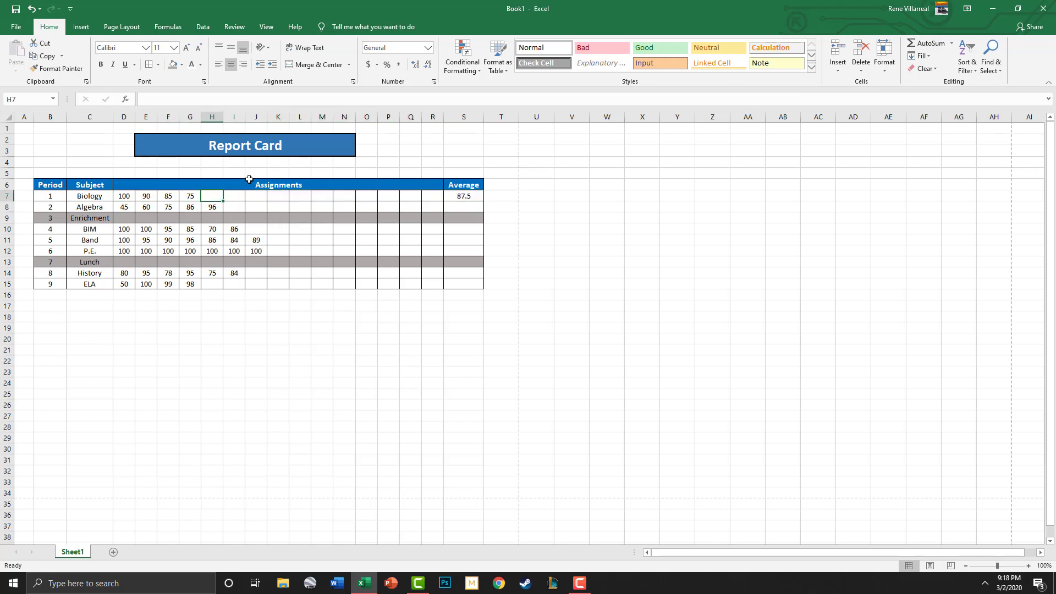
text(80)
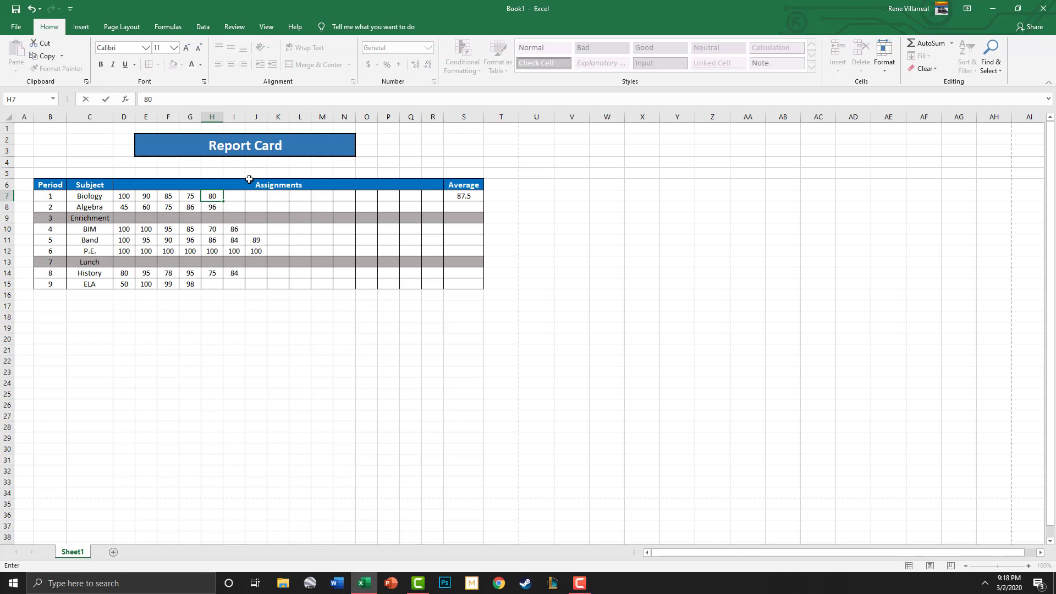
key(Return)
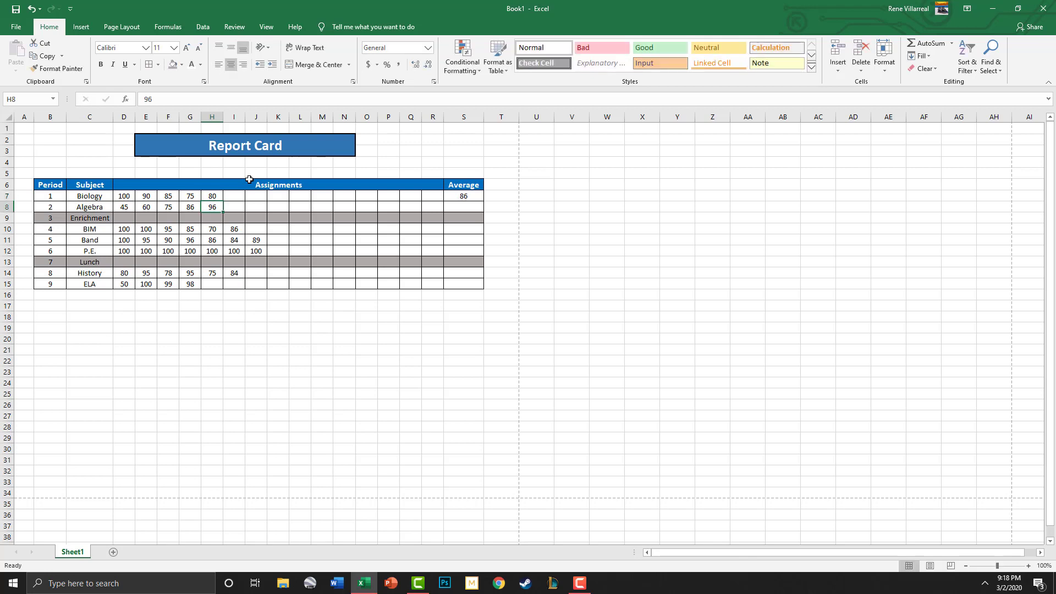
Step: Calculate AutoSum averages for the Algebra and BIM rows in the Average column
drag(126, 207, 474, 208)
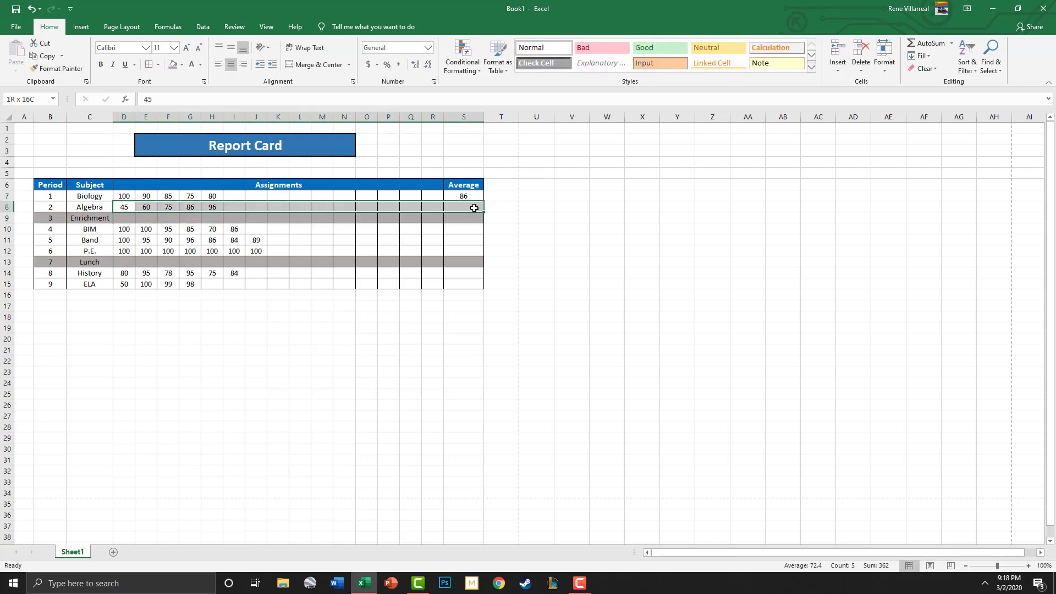
click(952, 43)
click(935, 71)
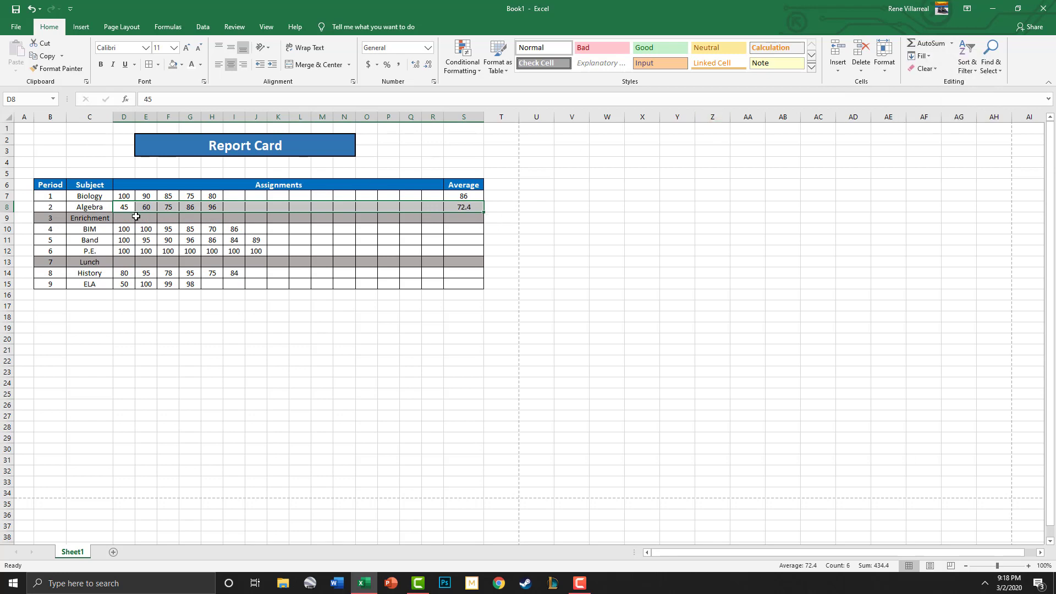
drag(125, 231, 463, 229)
click(955, 42)
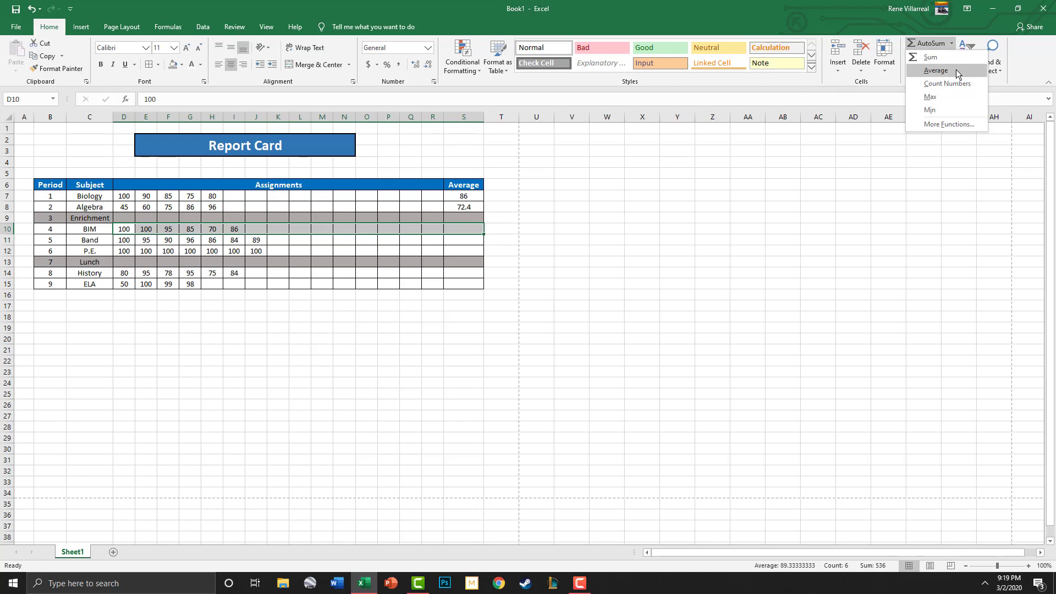
click(955, 69)
click(204, 252)
Step: Calculate AutoSum averages for the Band, P.E., History and ELA rows
drag(127, 241, 463, 251)
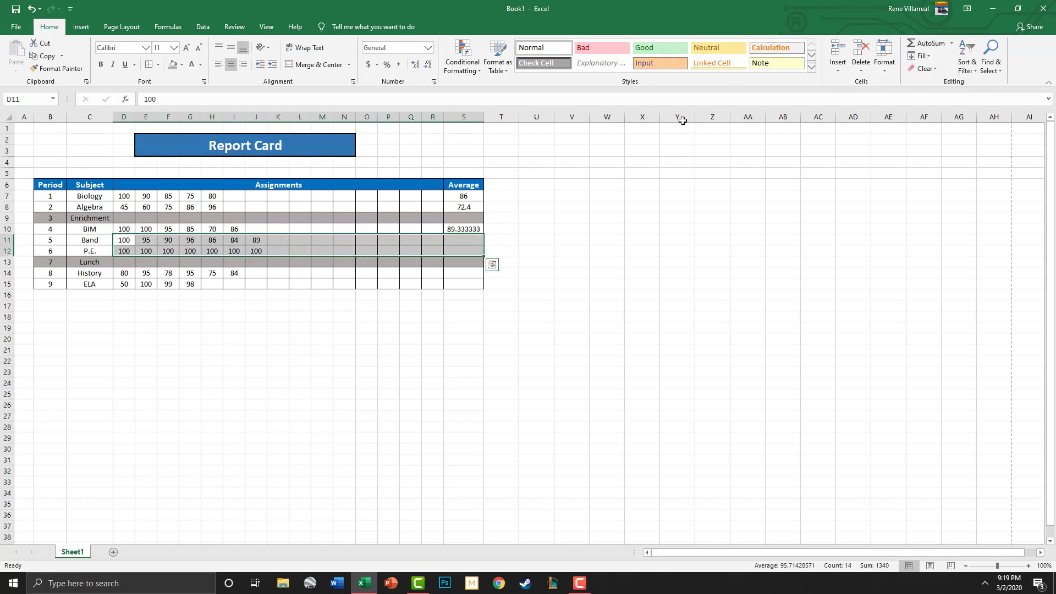
click(951, 43)
click(934, 70)
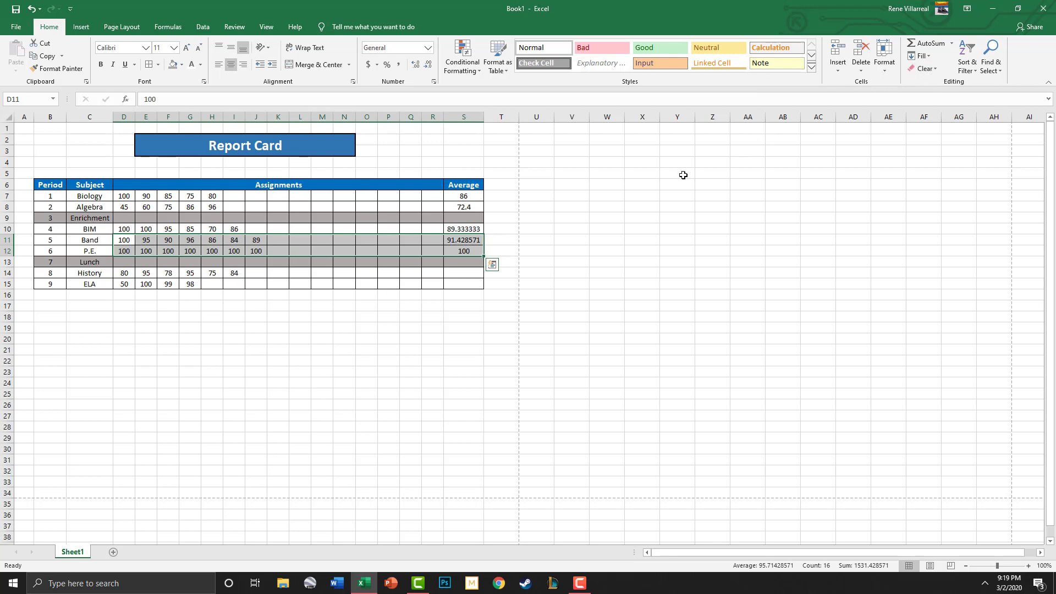
click(564, 195)
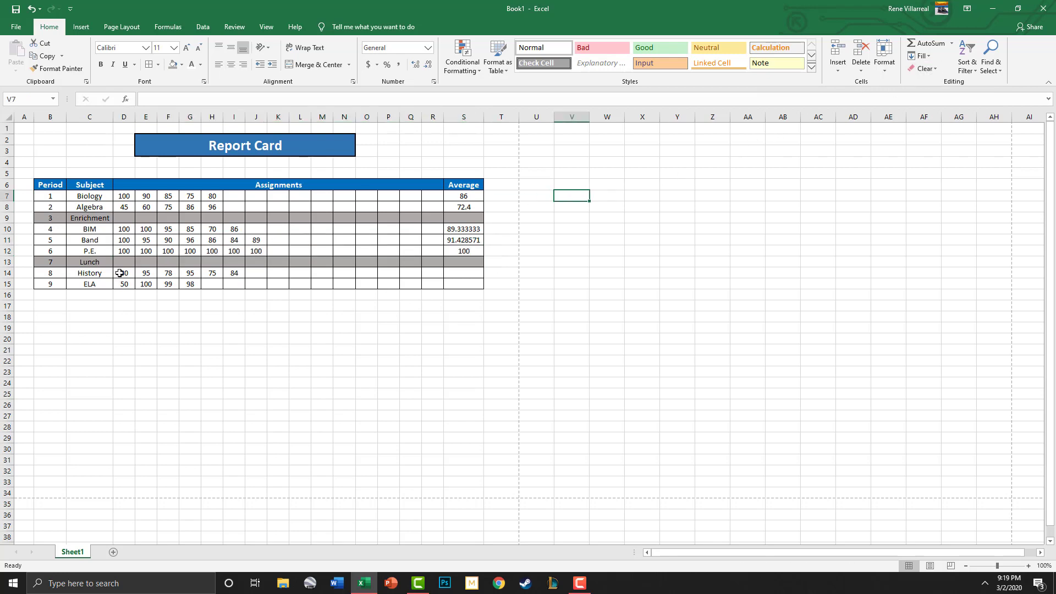
drag(119, 273, 473, 285)
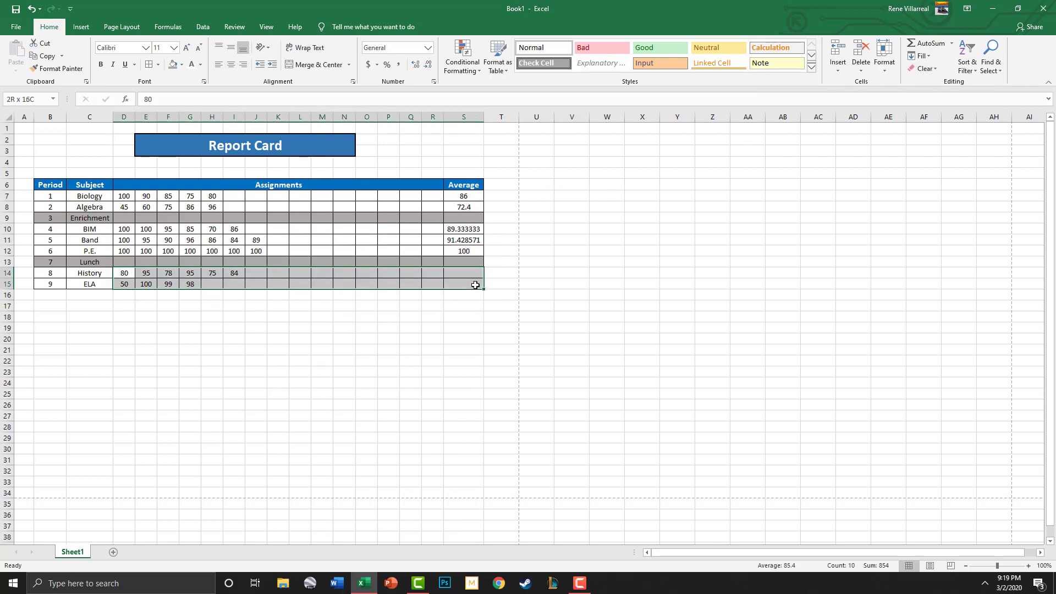
click(952, 43)
click(948, 68)
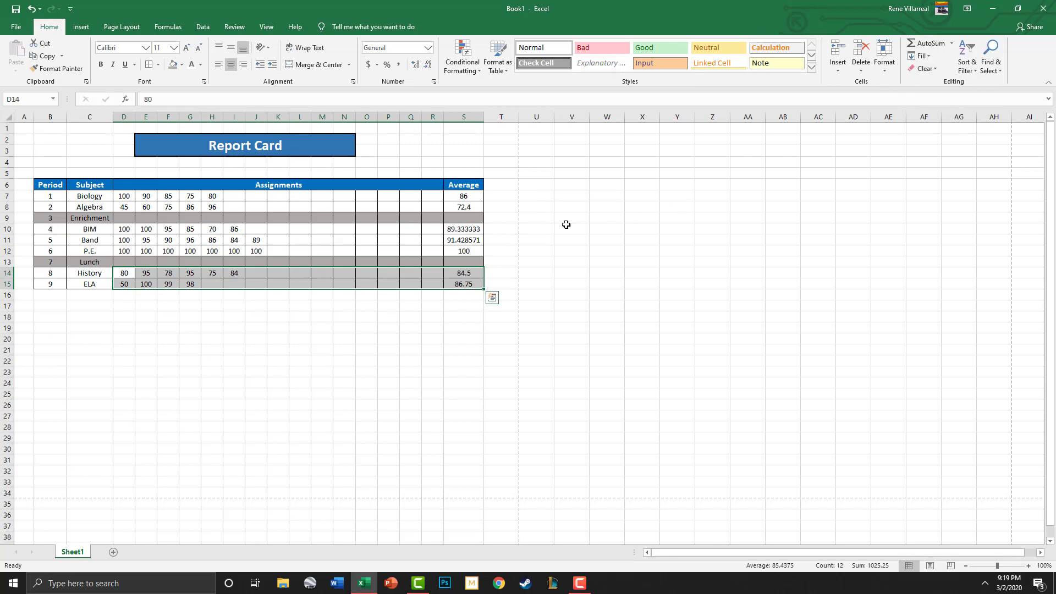
click(482, 237)
click(413, 279)
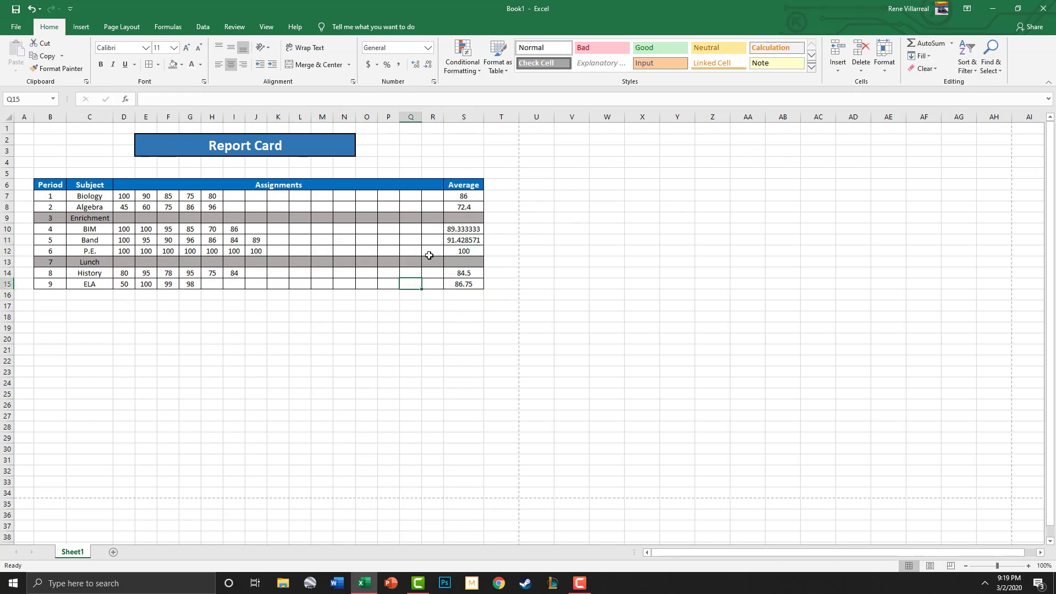
drag(464, 194, 464, 283)
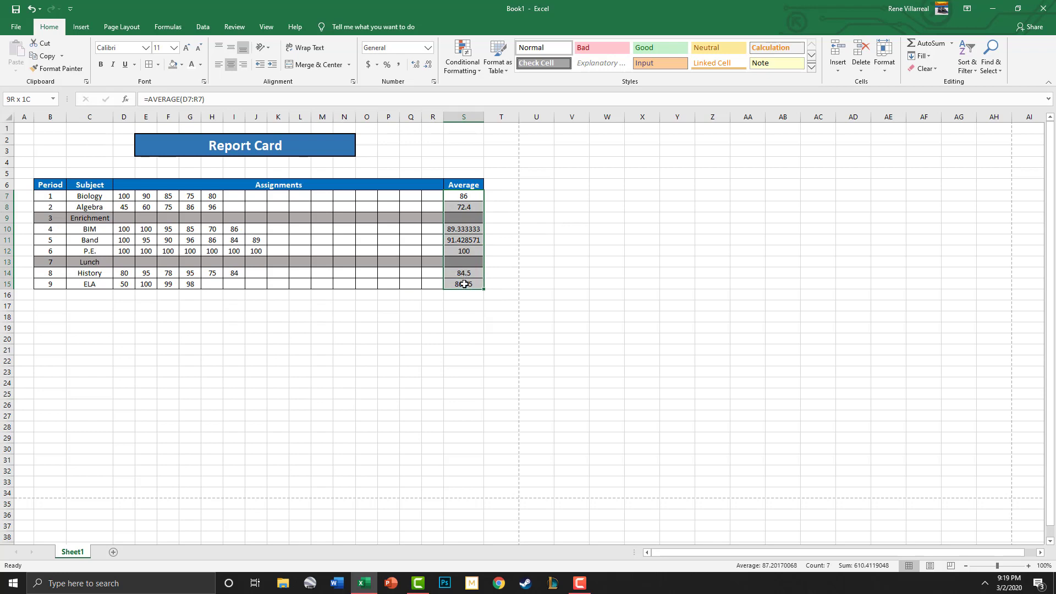
Step: Make the Average column results in S7:S15 bold
click(101, 64)
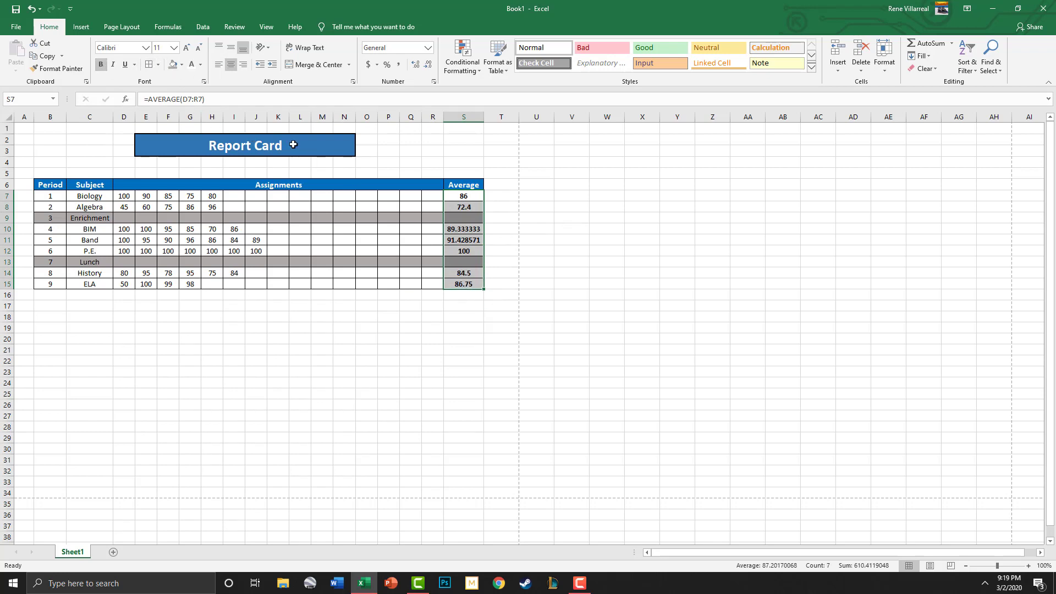
click(498, 222)
click(466, 207)
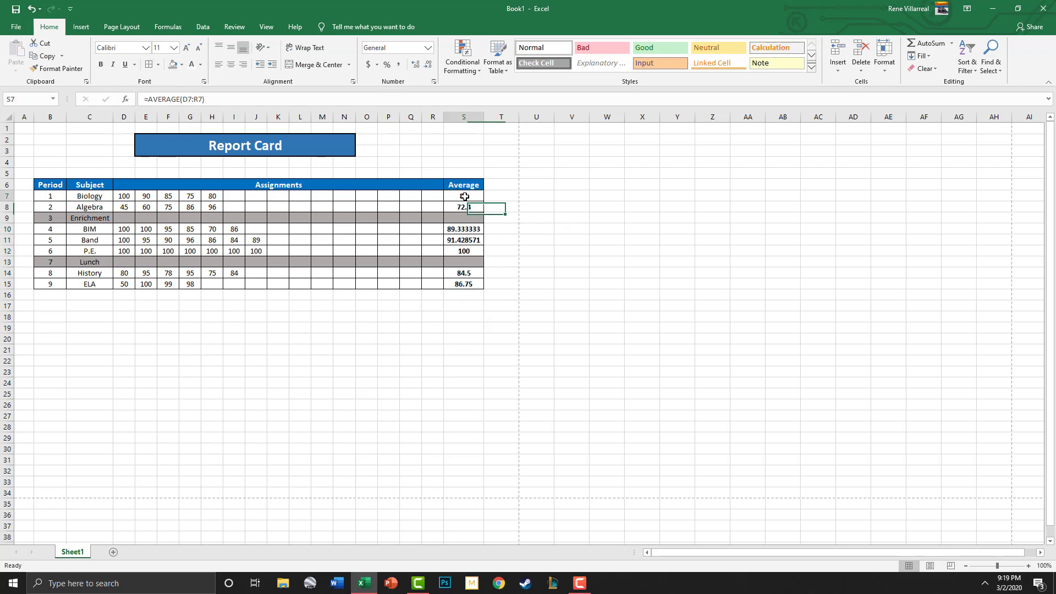
key(Up)
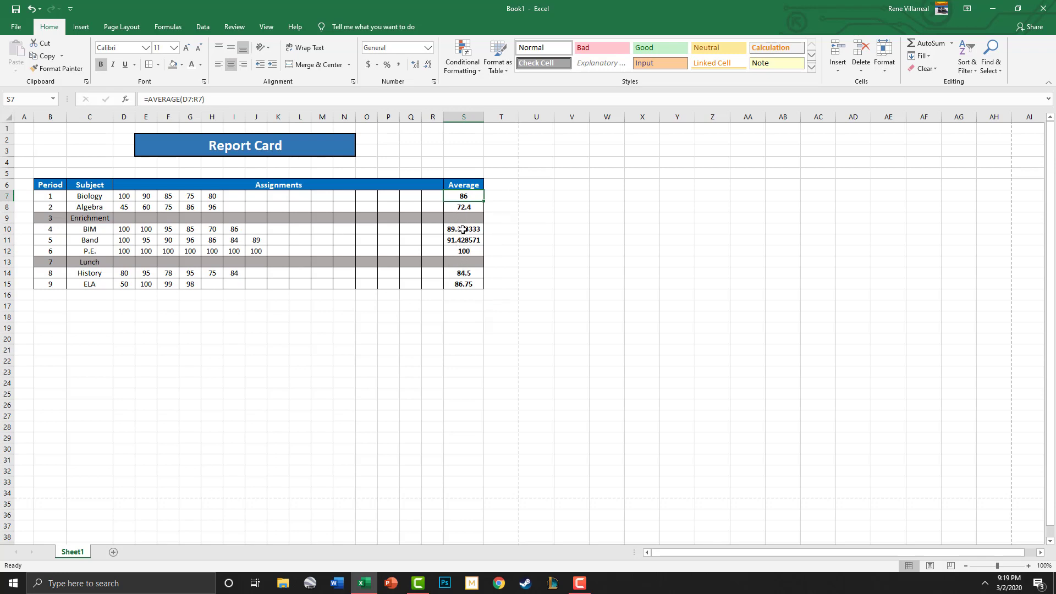
drag(465, 193, 471, 284)
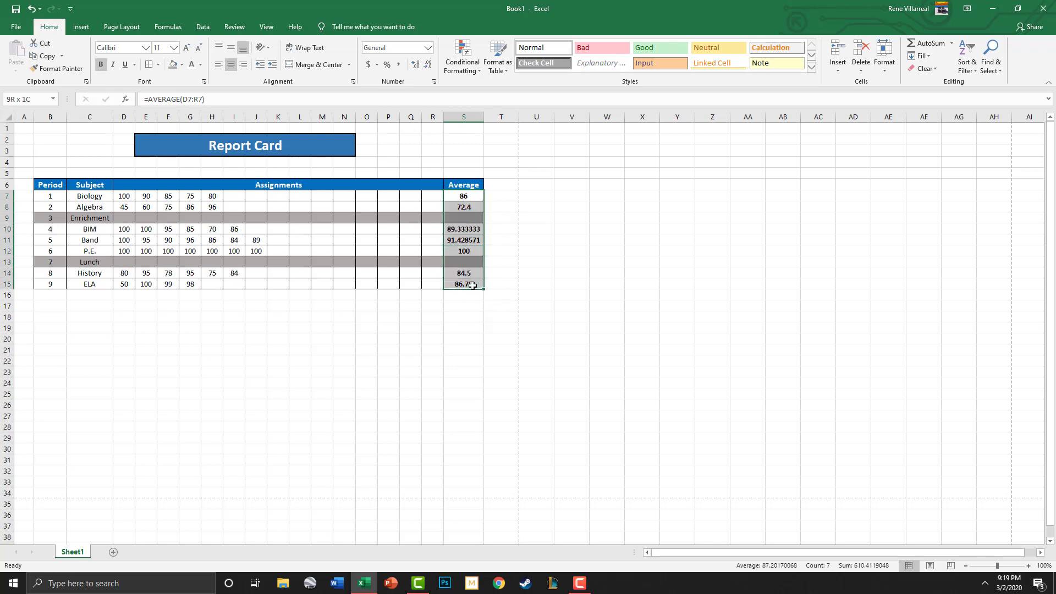
Step: Format the averages in S7:S15 as Number with 2 decimal places
right_click(468, 235)
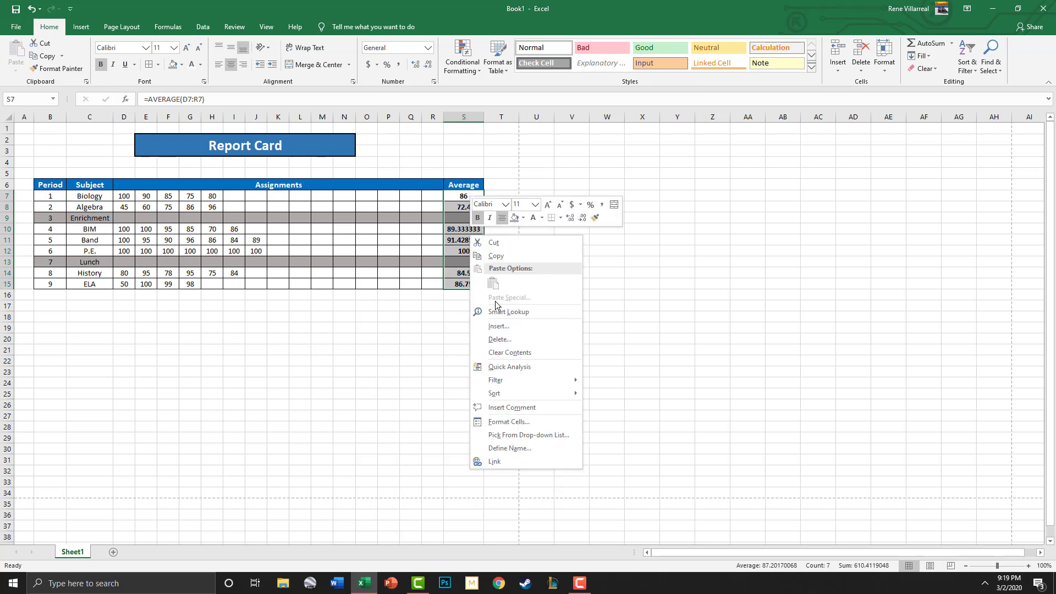
click(535, 420)
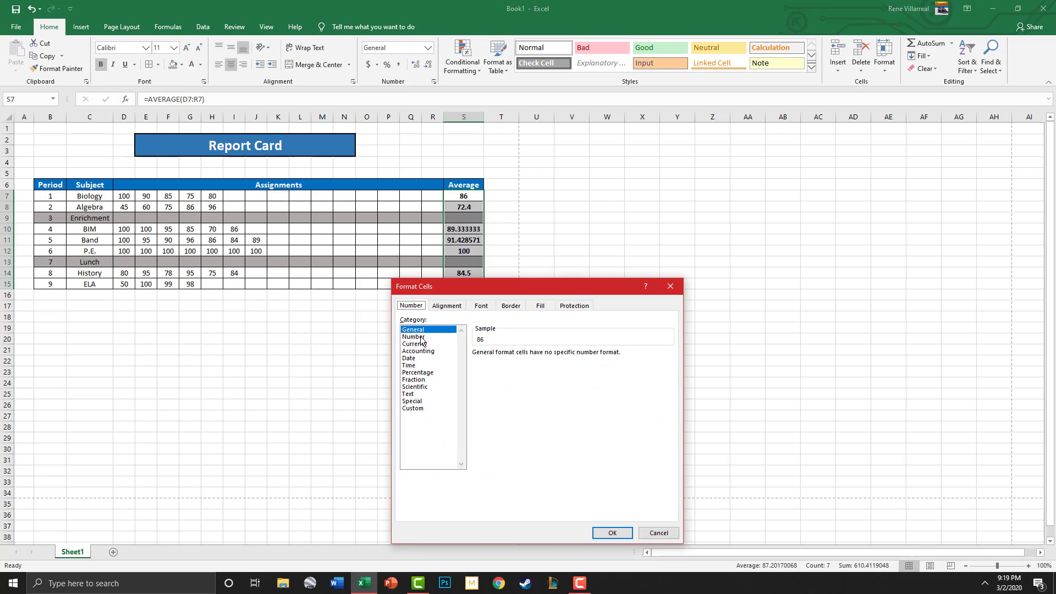
click(421, 338)
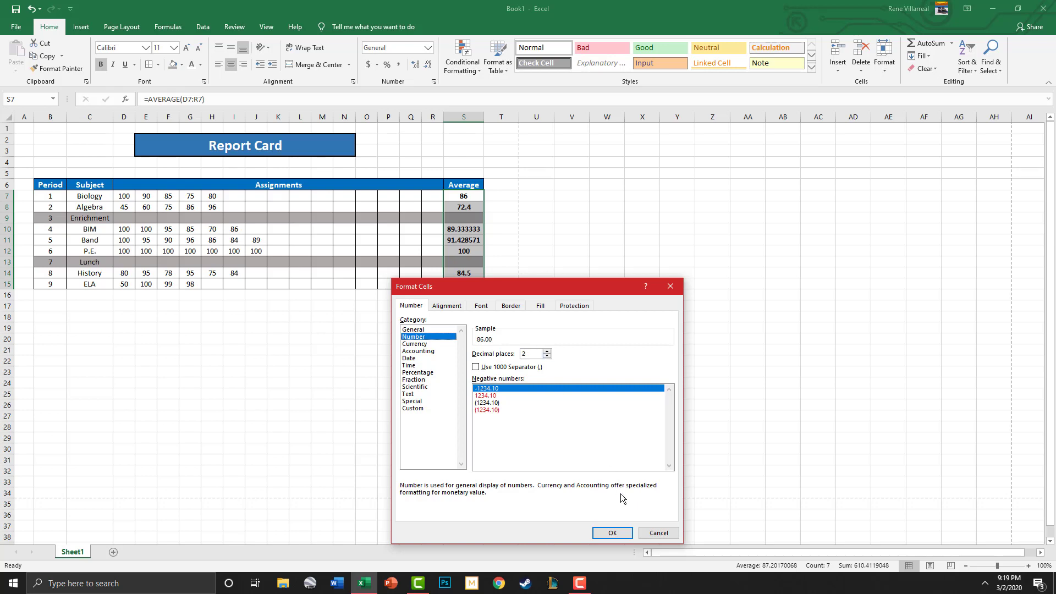
click(615, 531)
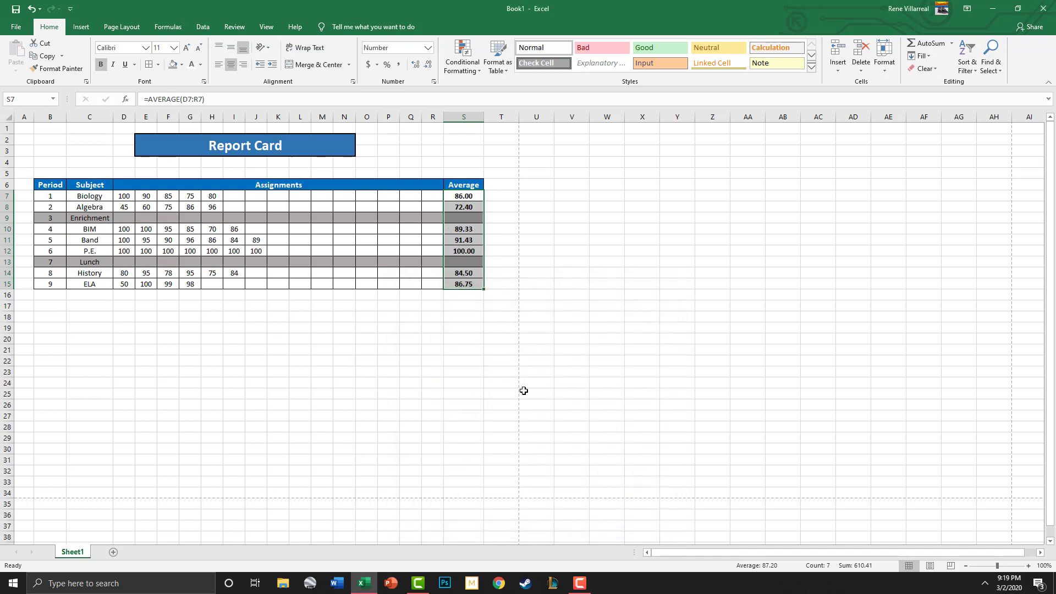
Step: Bold the subject names Biology through ELA in C7:C15
click(505, 325)
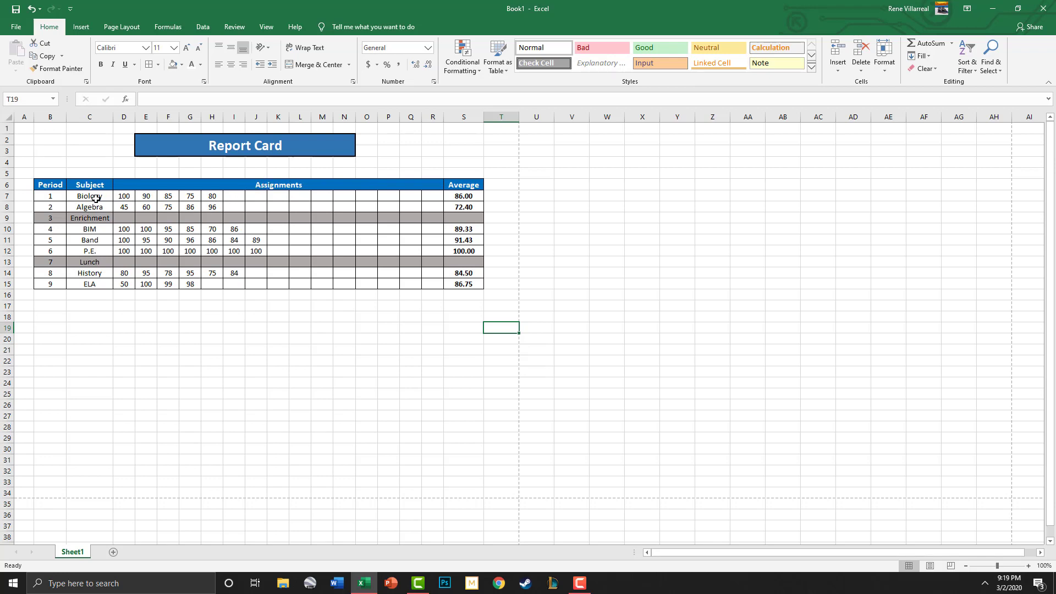
drag(95, 196, 93, 281)
click(101, 65)
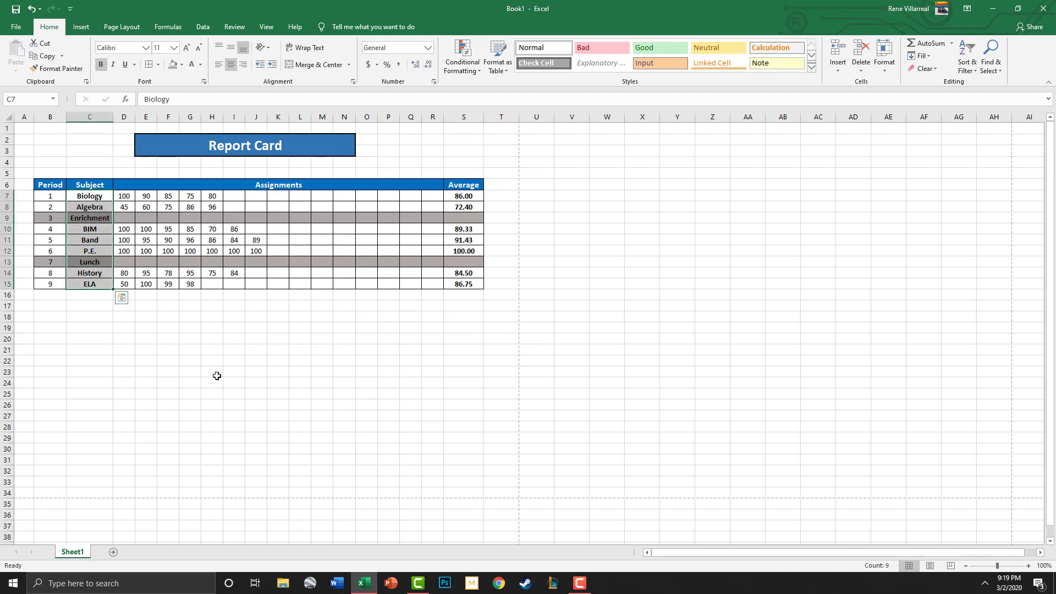
click(234, 394)
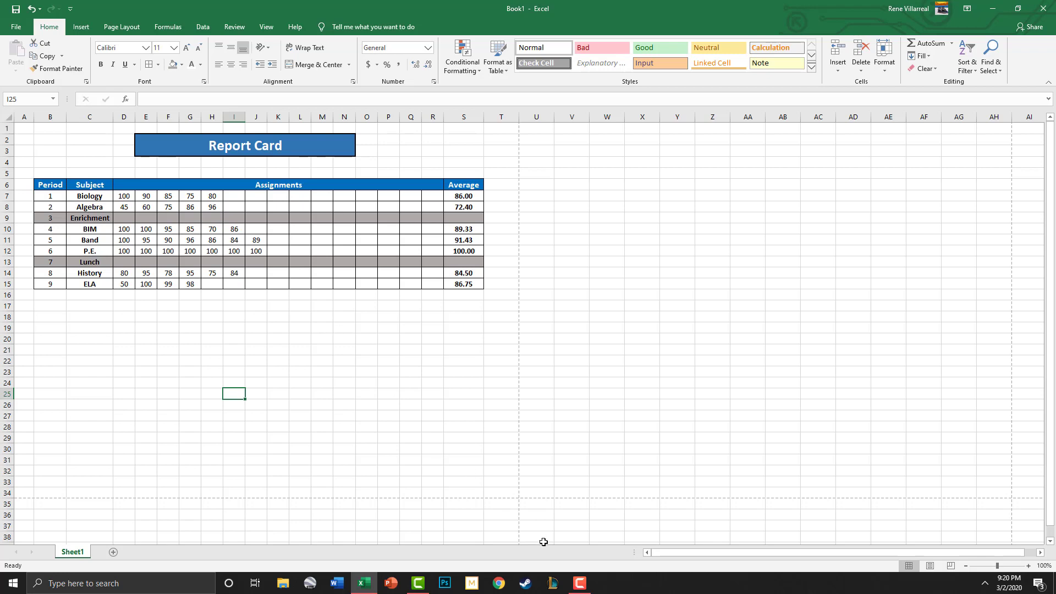
click(581, 584)
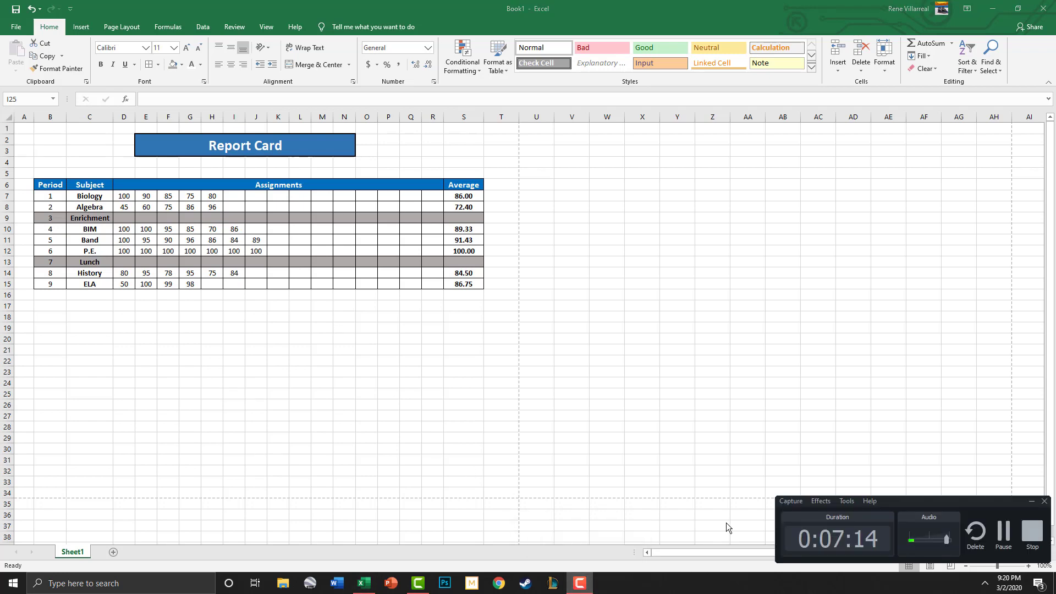